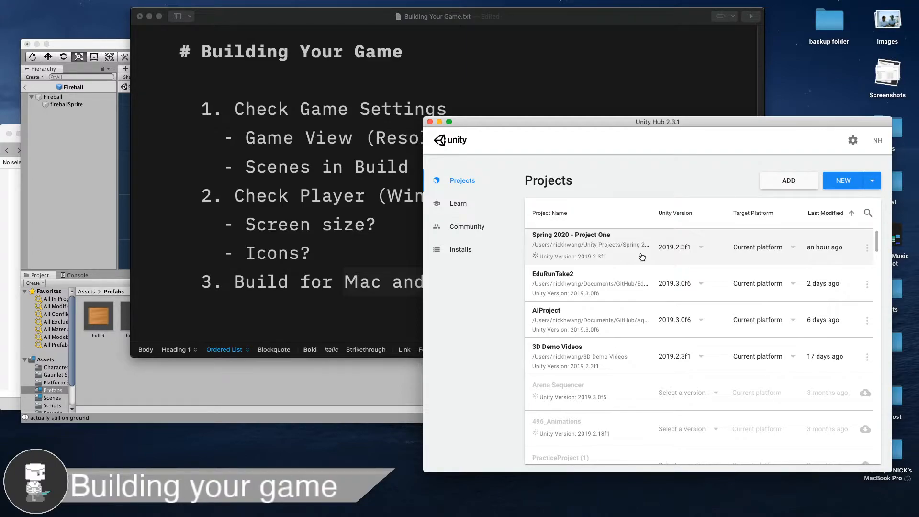
Step: Review the build checklist, then compare the Unity version of Spring 2020 - Project One with the platform support of the installed versions in Unity Hub
click(379, 310)
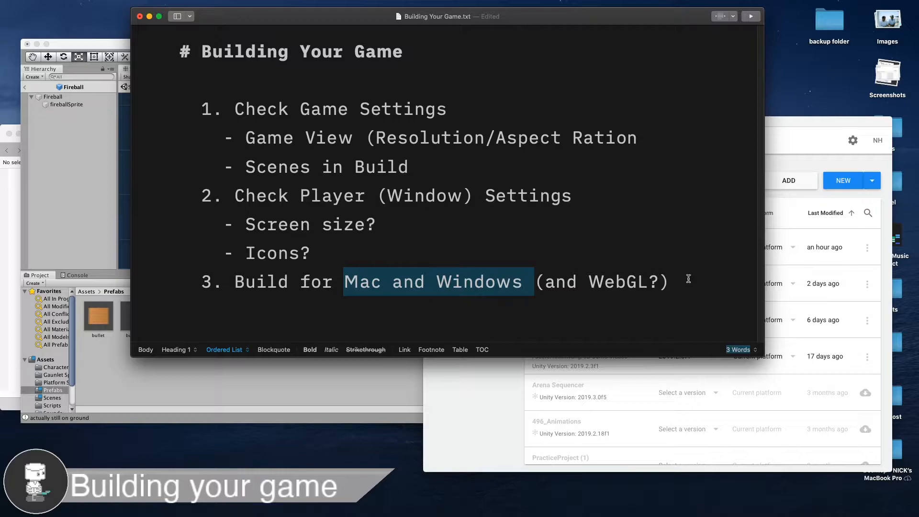
click(795, 133)
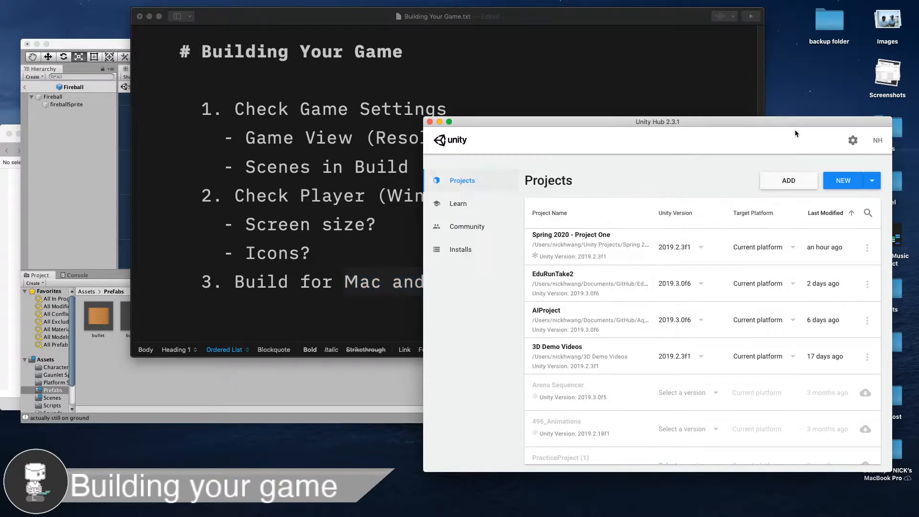
click(457, 256)
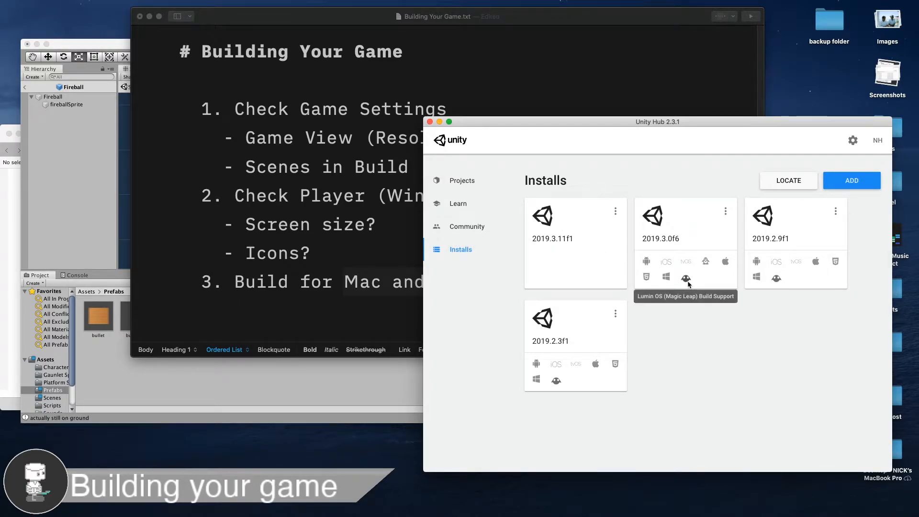
click(464, 183)
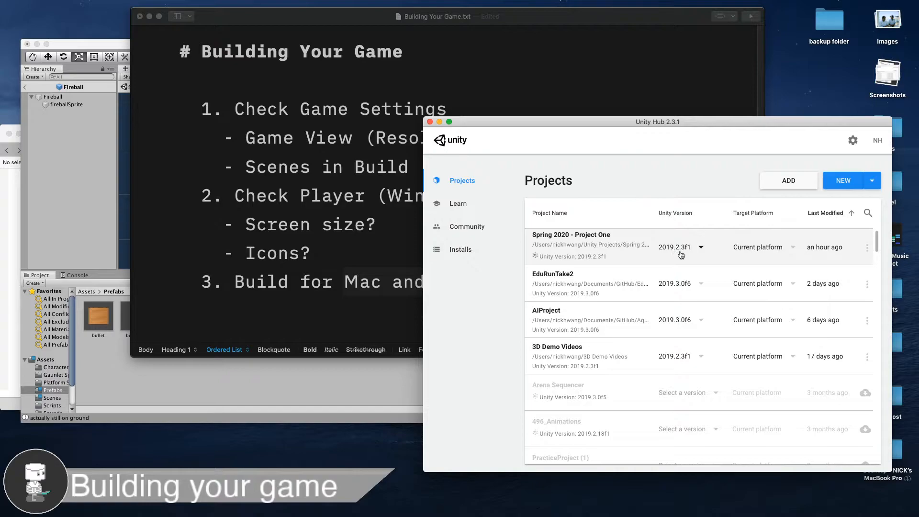
click(478, 247)
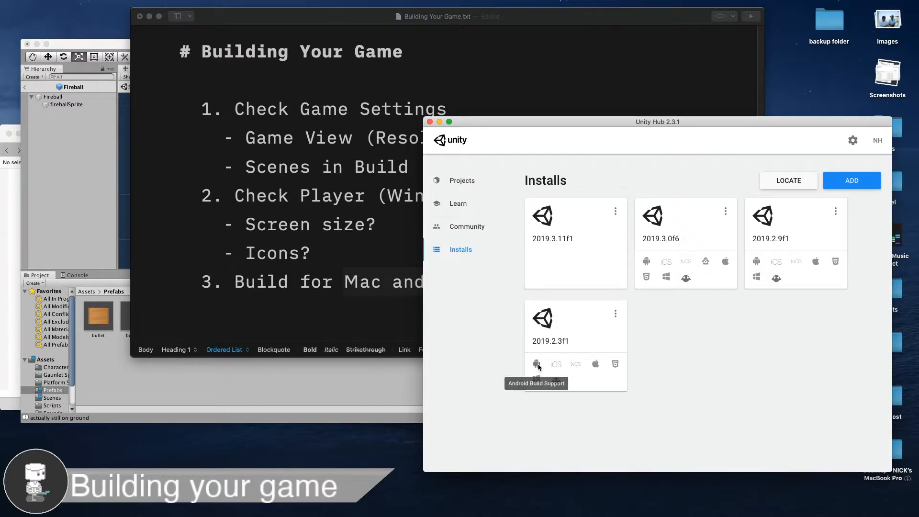
Step: Open the Add Modules list for Unity 2019.2.3f1 and review its platform build support
click(614, 315)
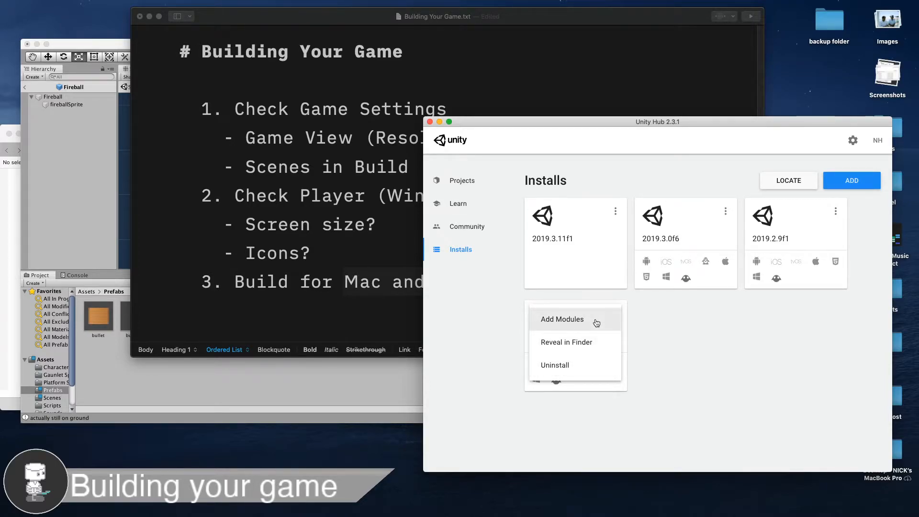
click(582, 329)
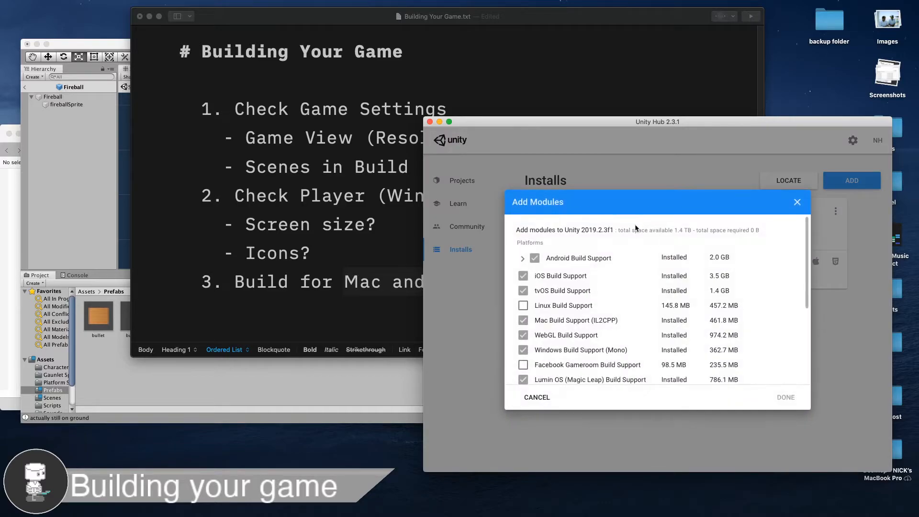
scroll(743, 292, down, 5)
scroll(743, 291, up, 5)
Step: Try selecting Linux Build Support for Unity 2019.2.3f1, clear the selection and close the module list without adding anything
click(523, 305)
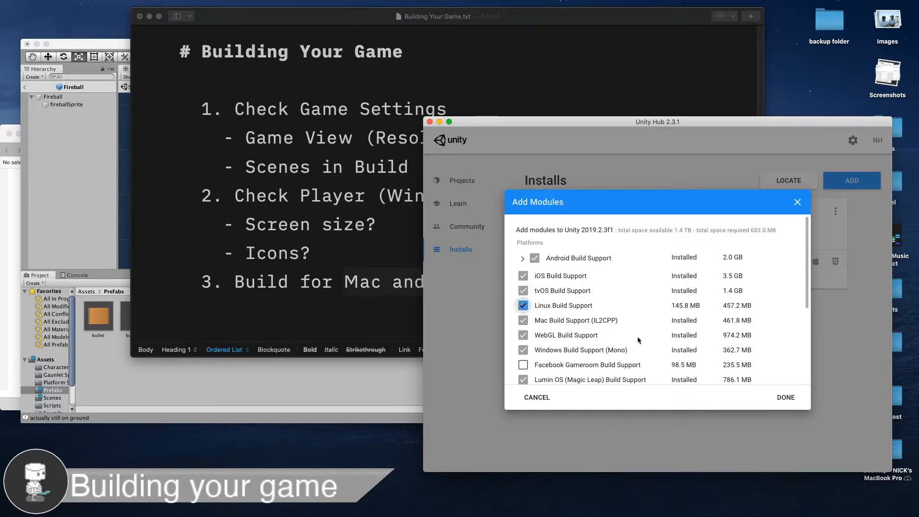
click(523, 305)
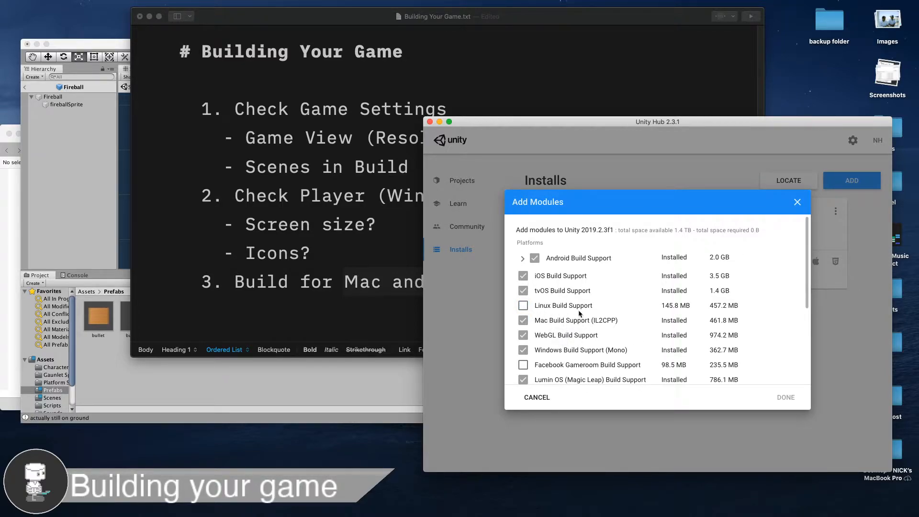
click(524, 306)
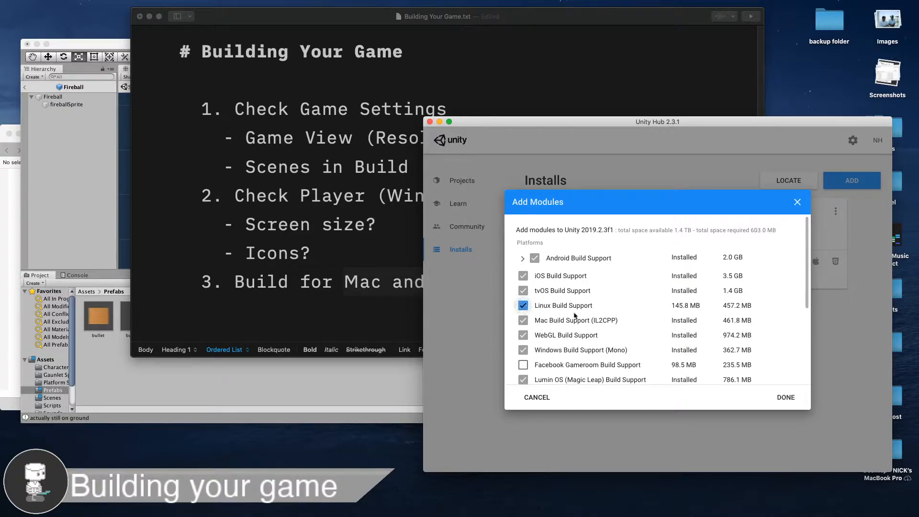
scroll(580, 316, down, 3)
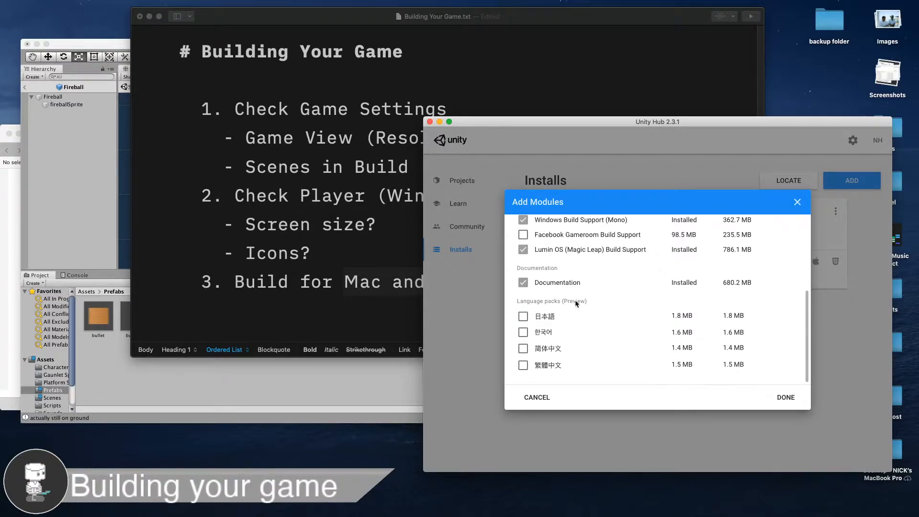
scroll(600, 321, up, 4)
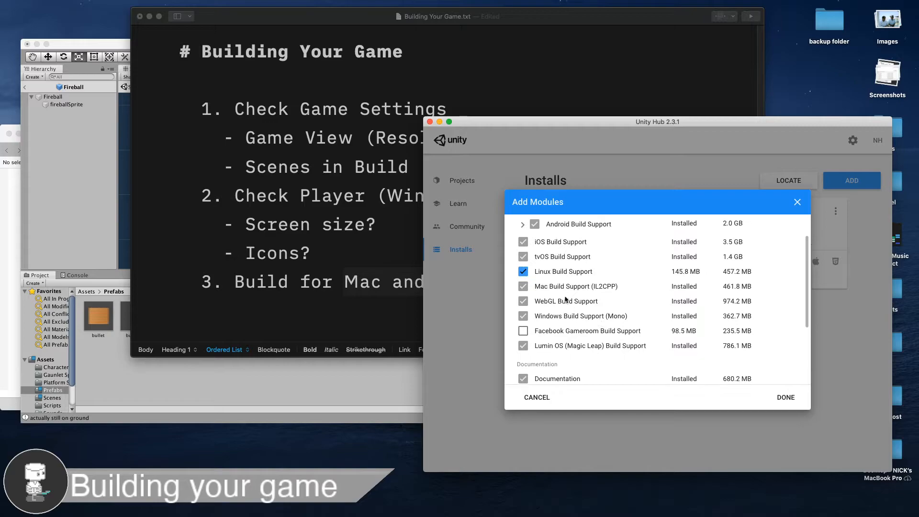
click(524, 272)
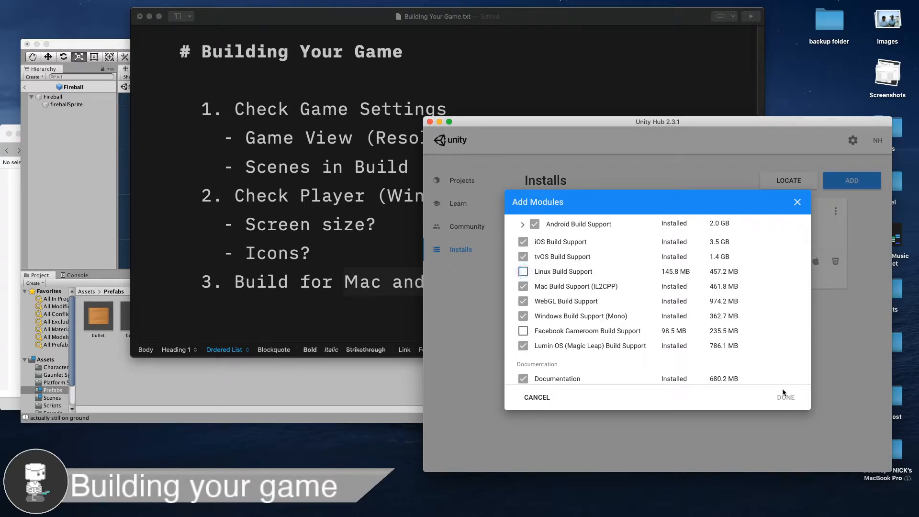
click(798, 202)
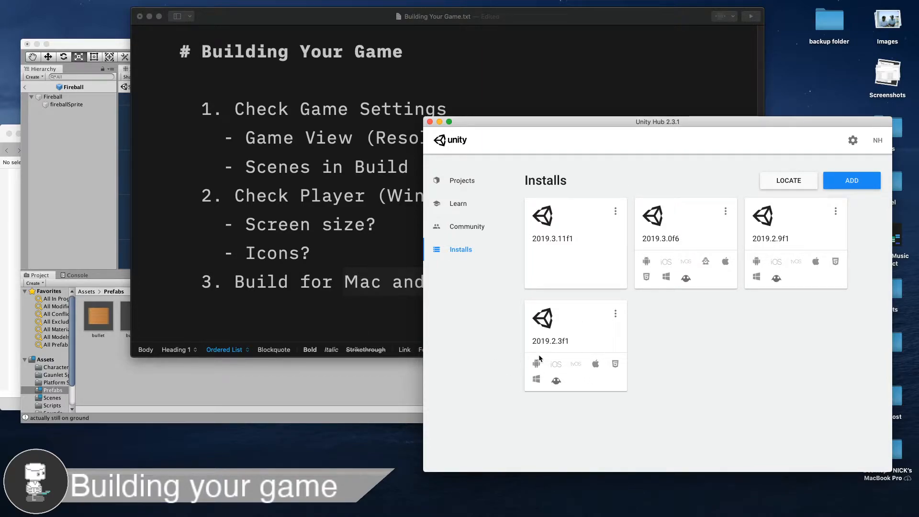
Step: Switch to the Unity editor, open the Build Settings, check the Target Platform options, and move the window away from Unity Hub
click(53, 168)
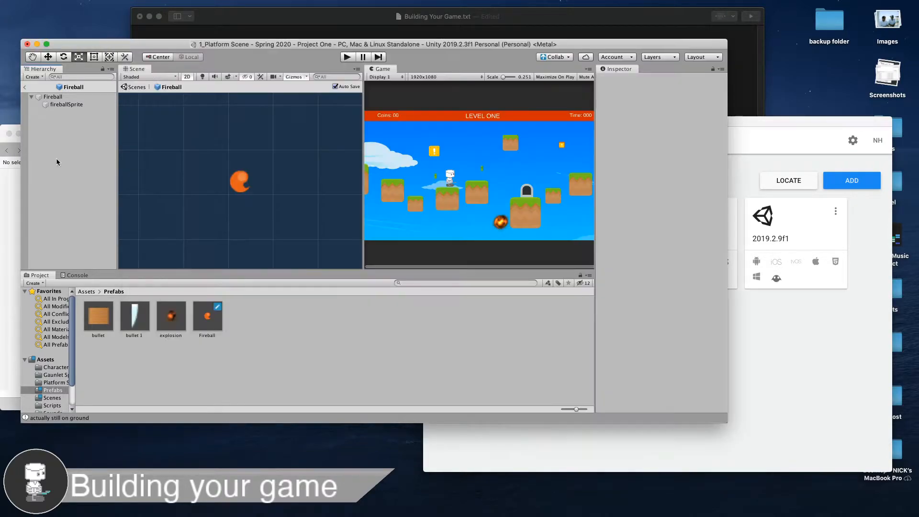
click(63, 4)
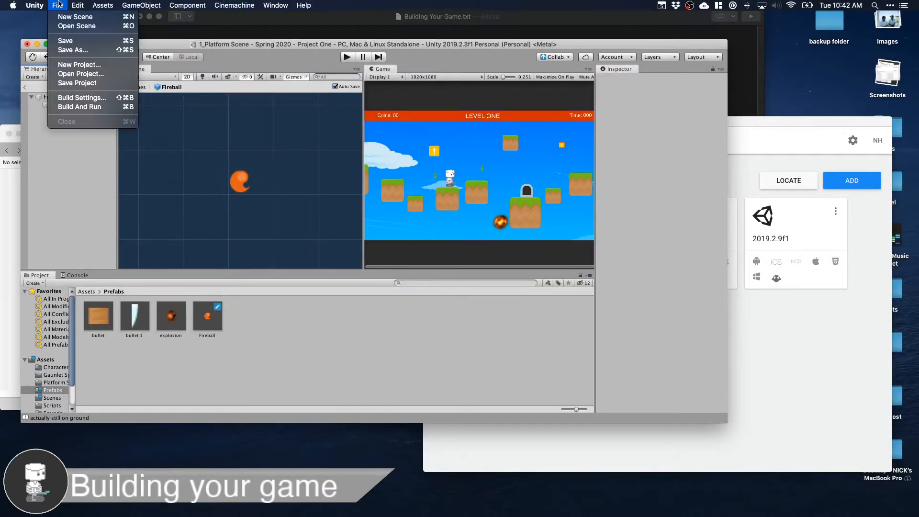
click(95, 98)
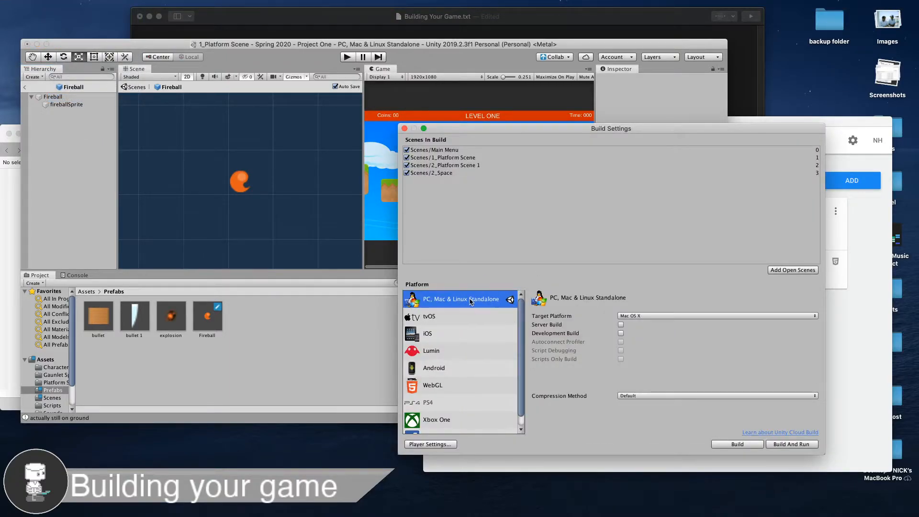
click(639, 316)
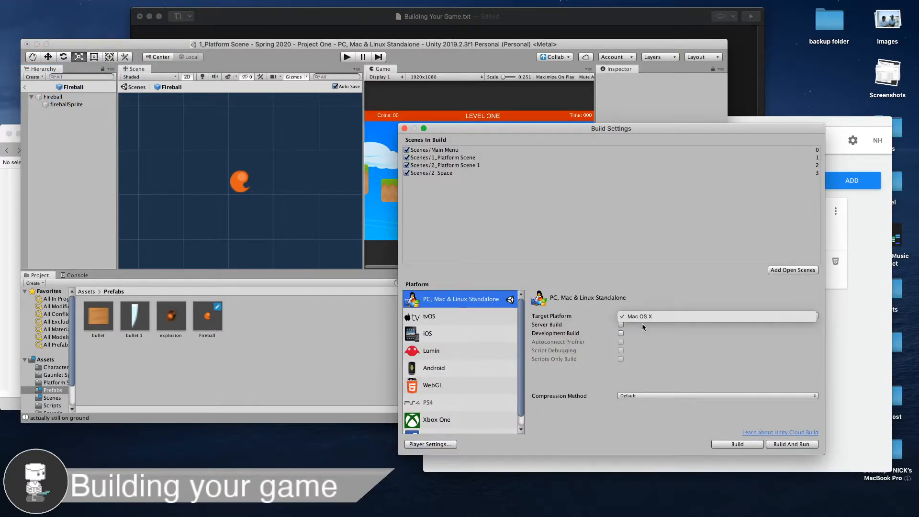
click(692, 128)
drag(695, 130, 410, 106)
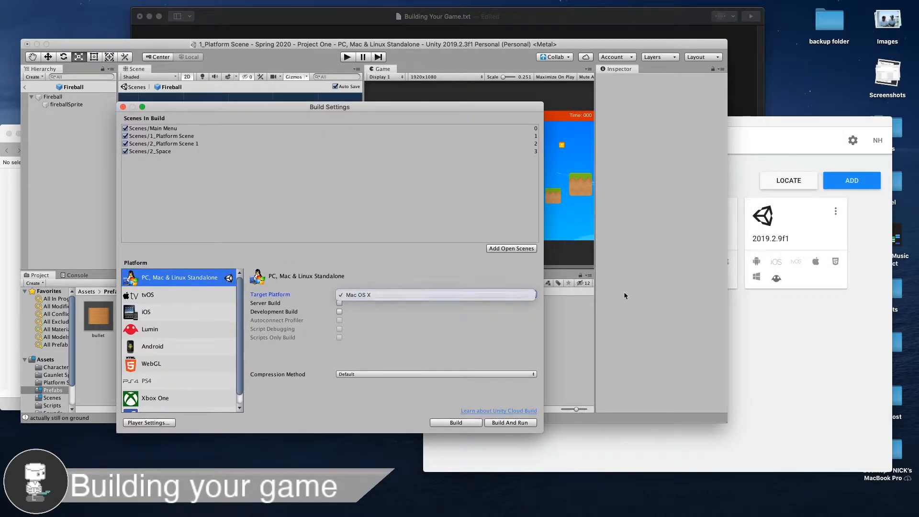
Step: Return to Unity Hub and open the Add Modules list for Unity 2019.3.11f1
click(774, 369)
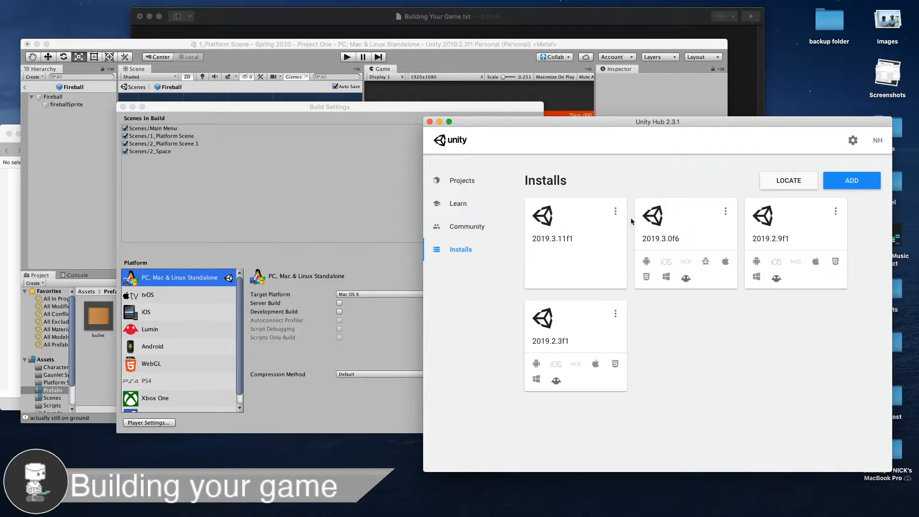
click(615, 211)
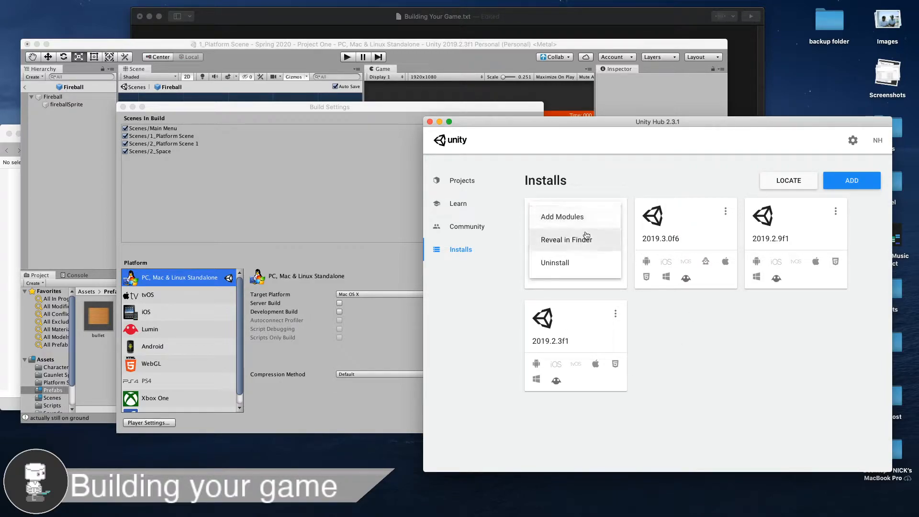
click(664, 323)
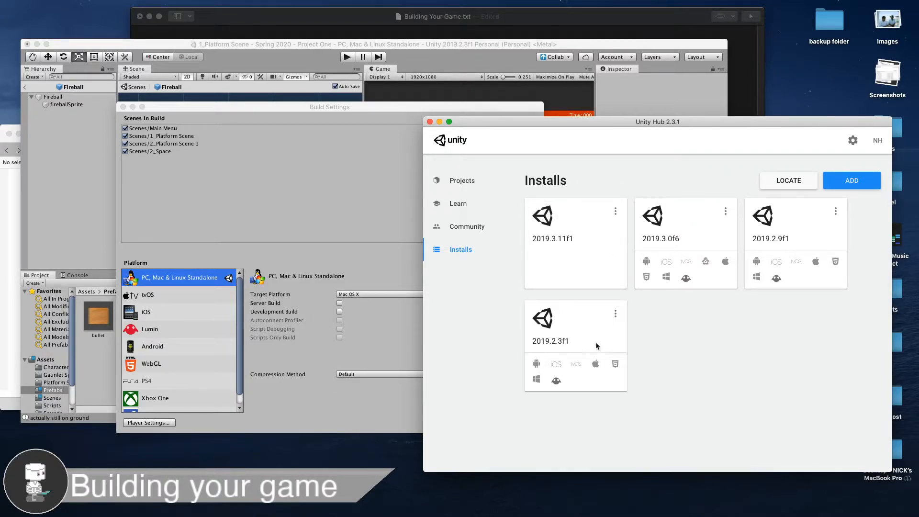
click(615, 211)
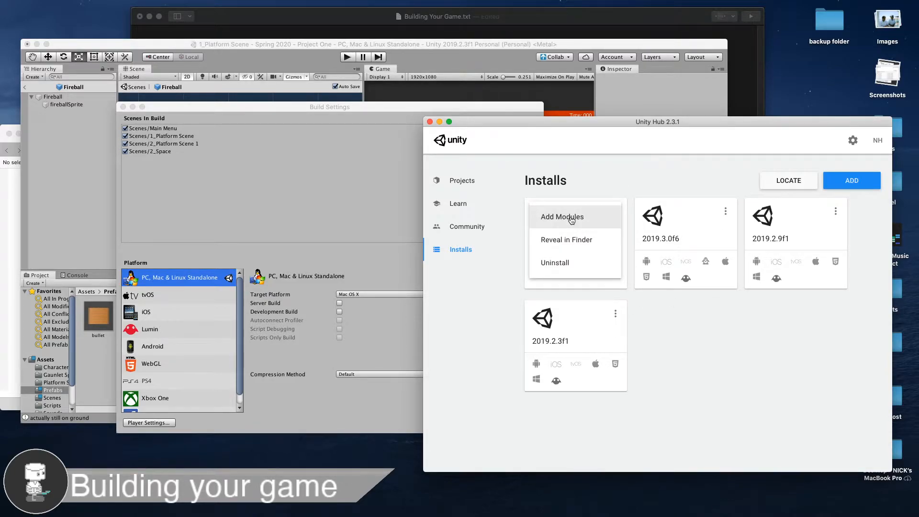
click(563, 217)
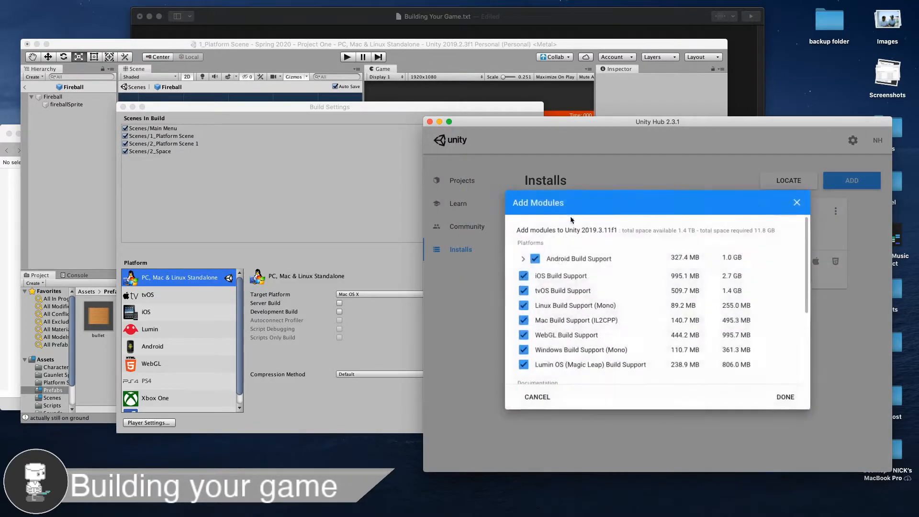
Step: Try excluding the iOS, tvOS, Linux and Mac build support modules from Unity 2019.3.11f1, and reselect them all
click(524, 276)
click(524, 291)
click(524, 305)
click(523, 291)
click(523, 321)
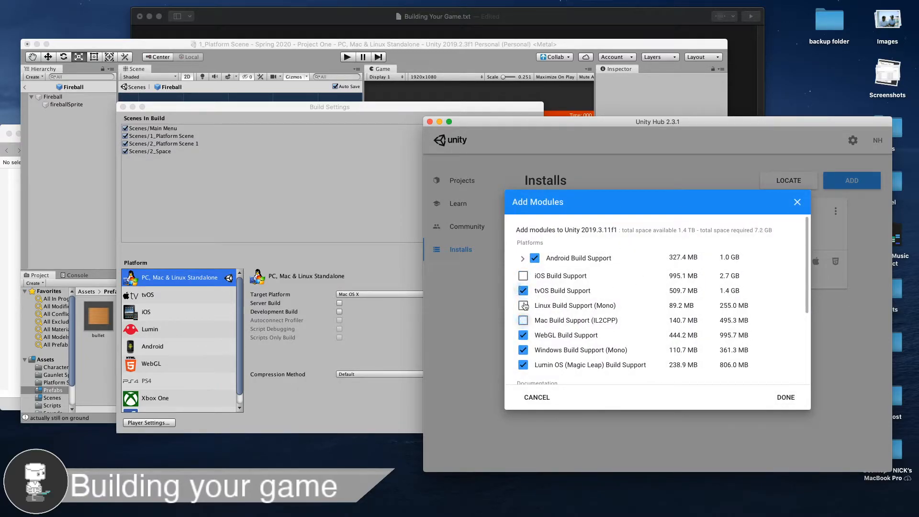
click(523, 275)
click(524, 306)
click(524, 321)
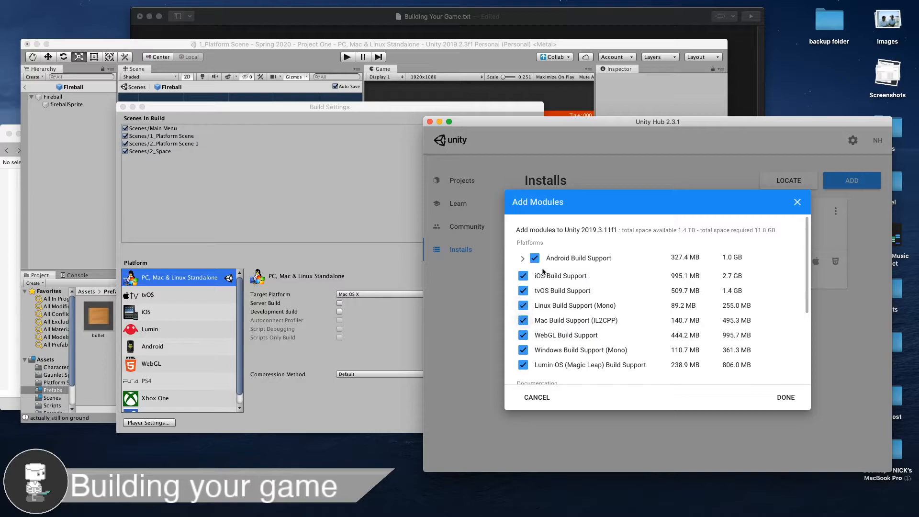
Step: Review the full module list for Unity 2019.3.11f1 and start installing all selected modules
scroll(632, 322, down, 5)
scroll(625, 319, up, 5)
click(785, 397)
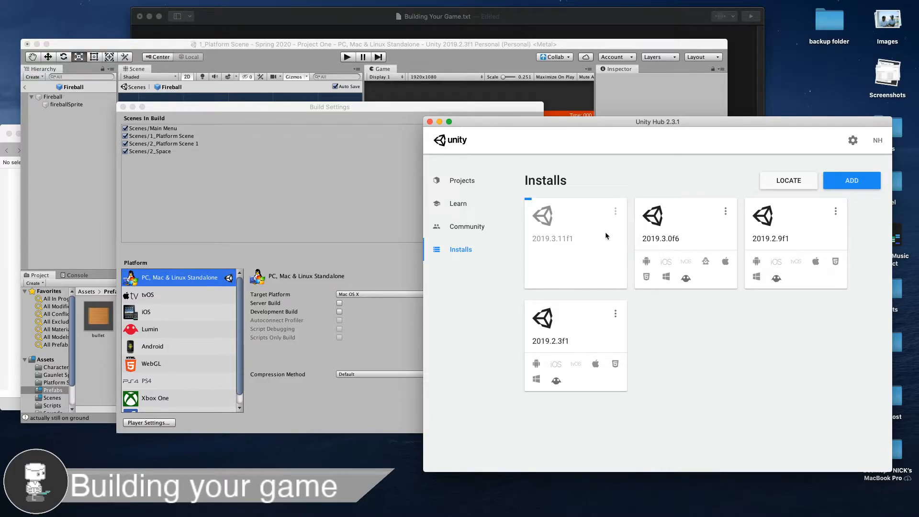
Step: Switch to the iA Writer build checklist and highlight the Player (Window) settings item and the "Game View" item
mouse_move(651, 502)
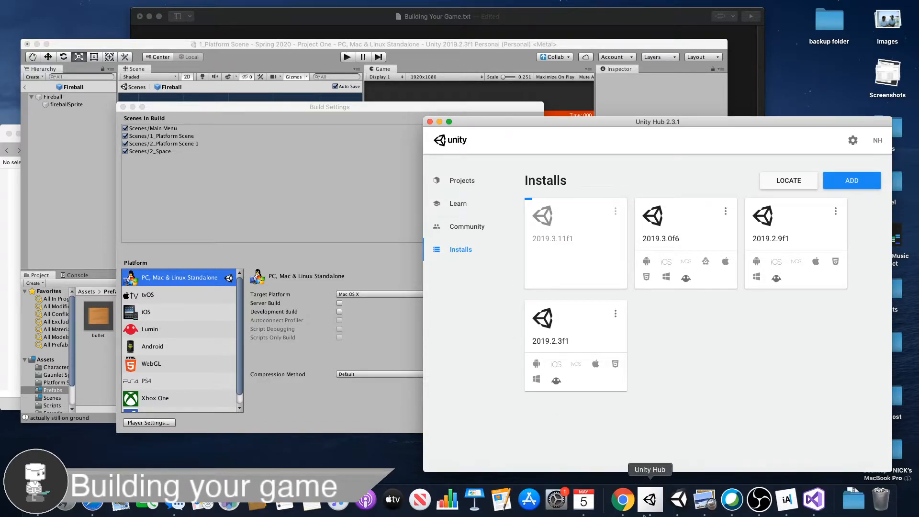
click(786, 501)
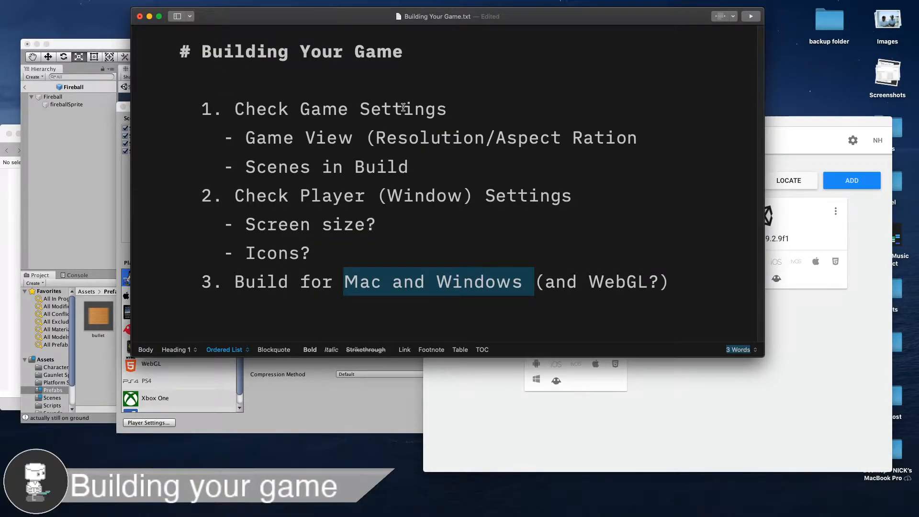
drag(312, 198, 436, 197)
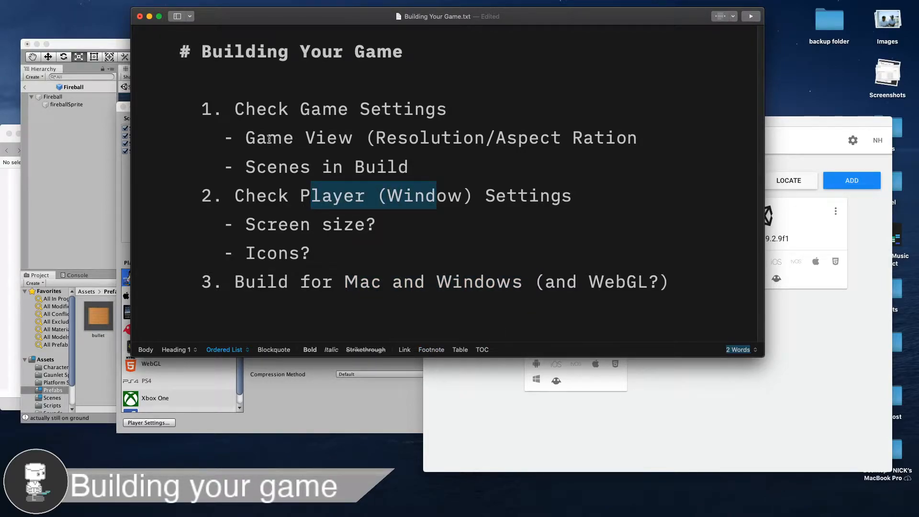
drag(249, 143, 354, 142)
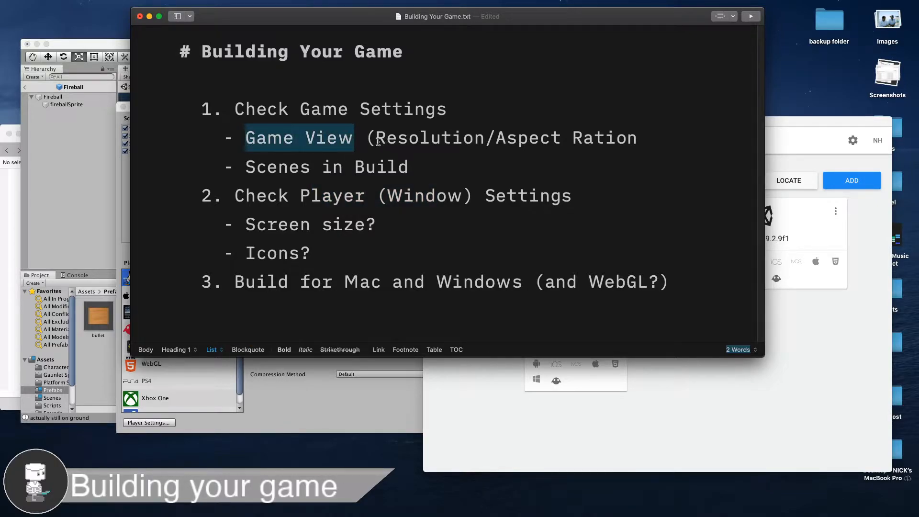
Step: Move and narrow the checklist window to uncover more of the Unity Build Settings, and clear the text selection
drag(333, 26, 469, 31)
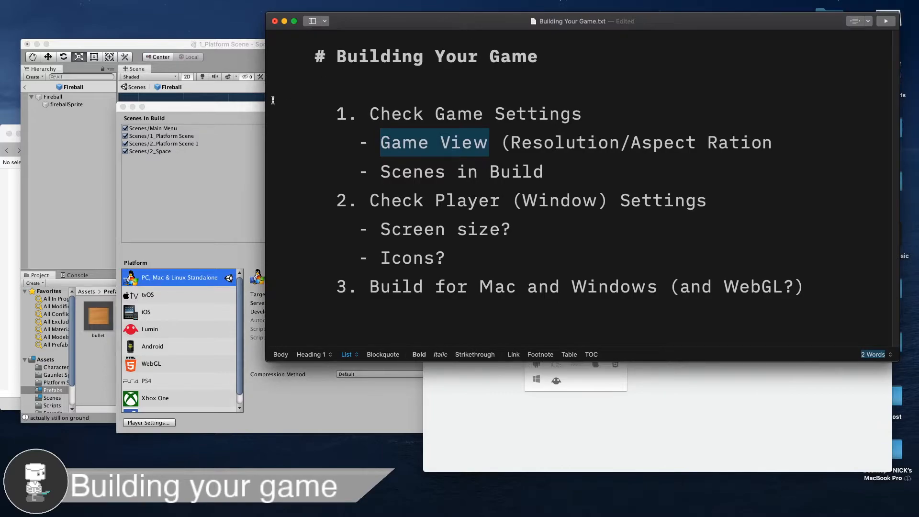
drag(268, 101, 351, 98)
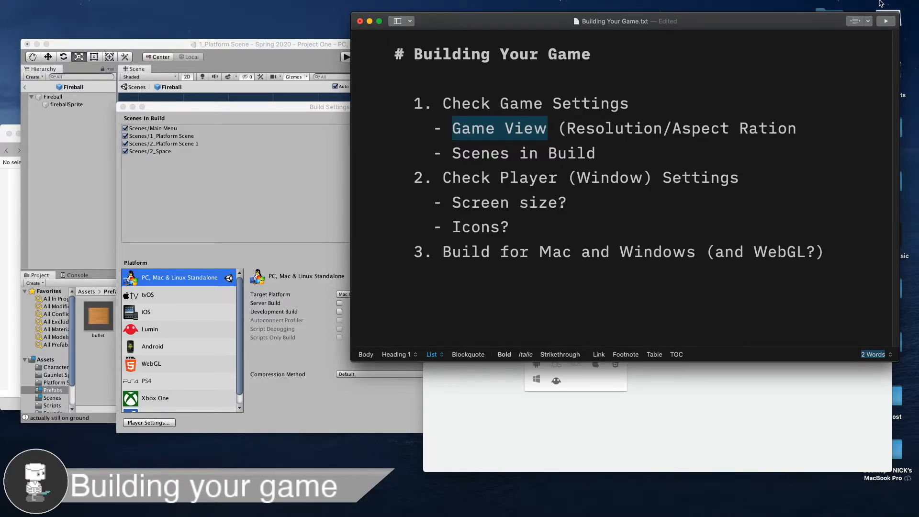
click(811, 38)
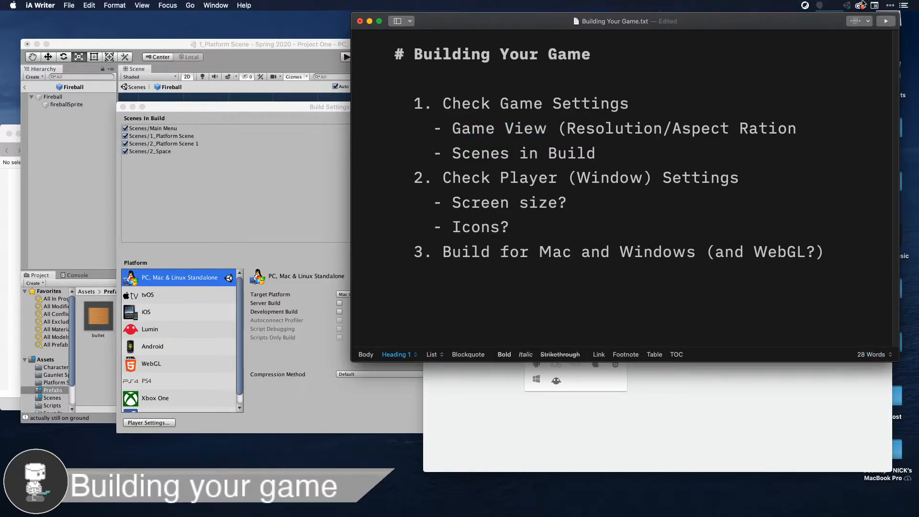
click(890, 6)
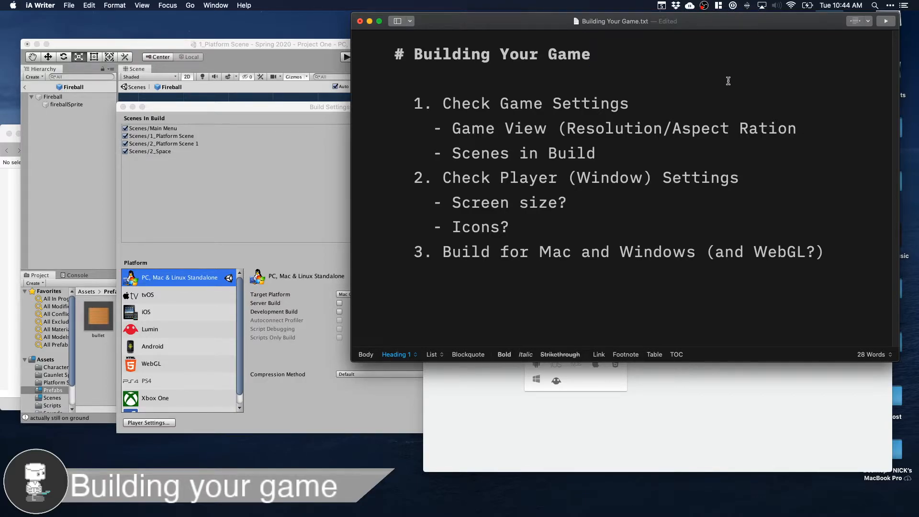
Step: Launch Cursor Pro and turn on its pointer highlight ring
key(super+space)
text(ruc)
key(BackSpace)
key(BackSpace)
key(BackSpace)
text(cur)
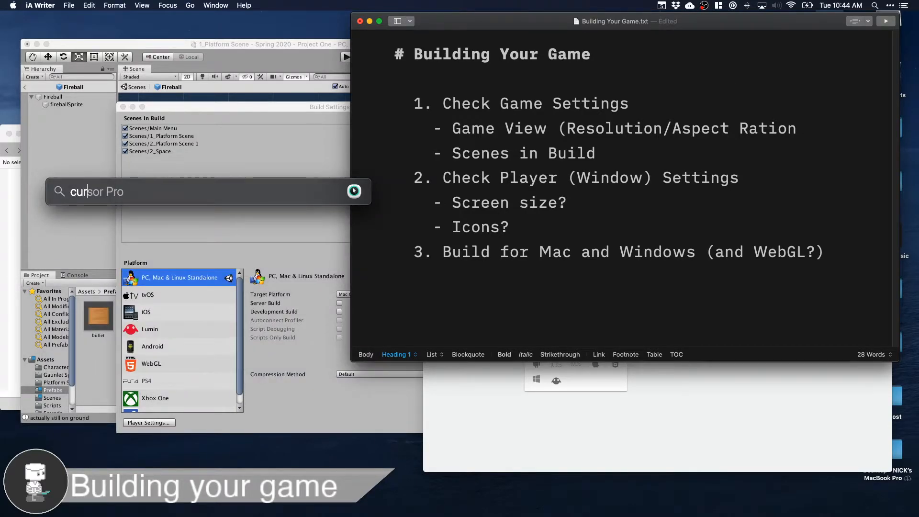
key(Return)
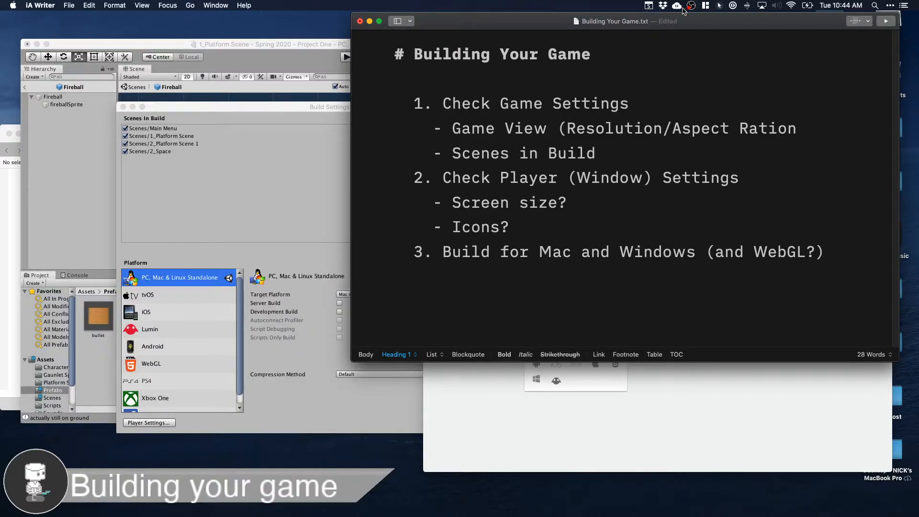
click(720, 9)
click(719, 18)
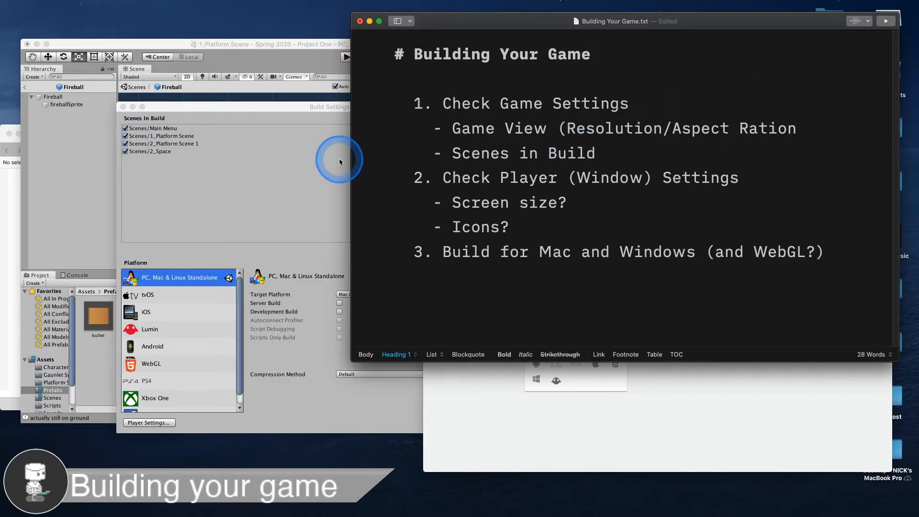
Step: Switch to Unity, close the Build Settings and try the Standalone (1024x768) resolution in the Game view
click(306, 57)
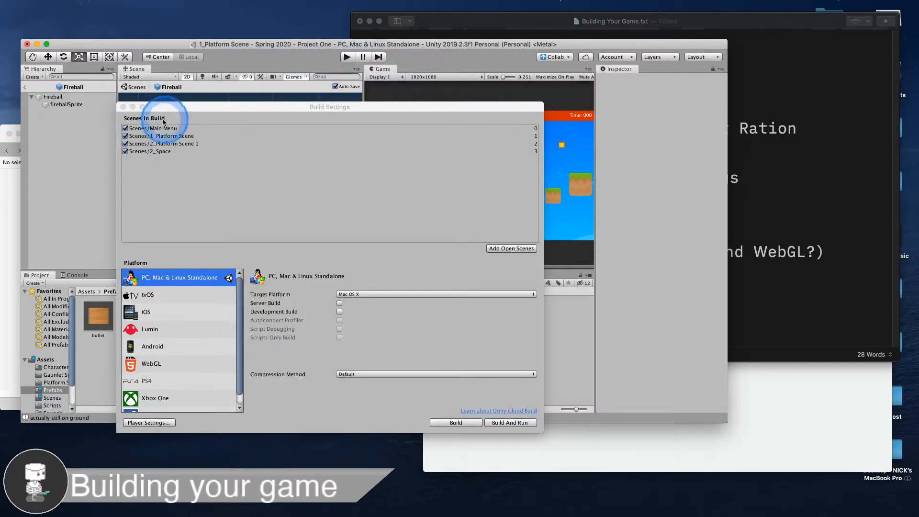
click(123, 106)
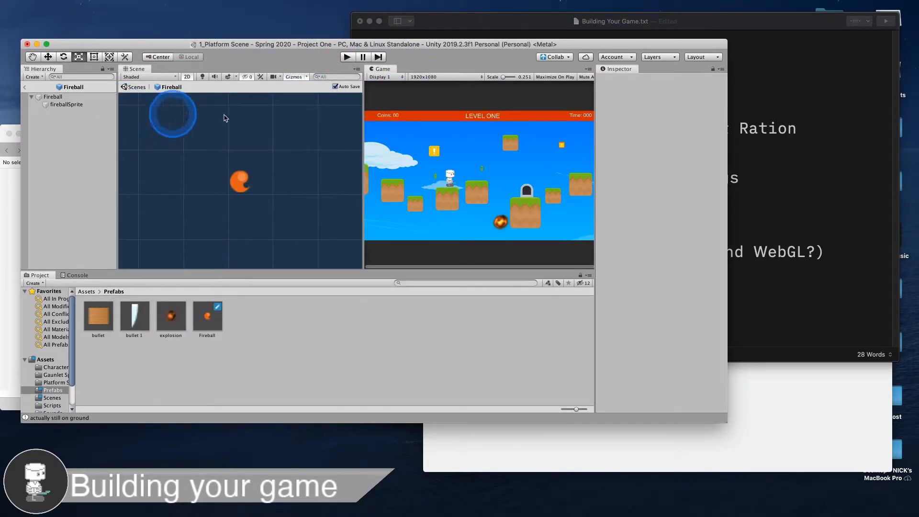
click(431, 77)
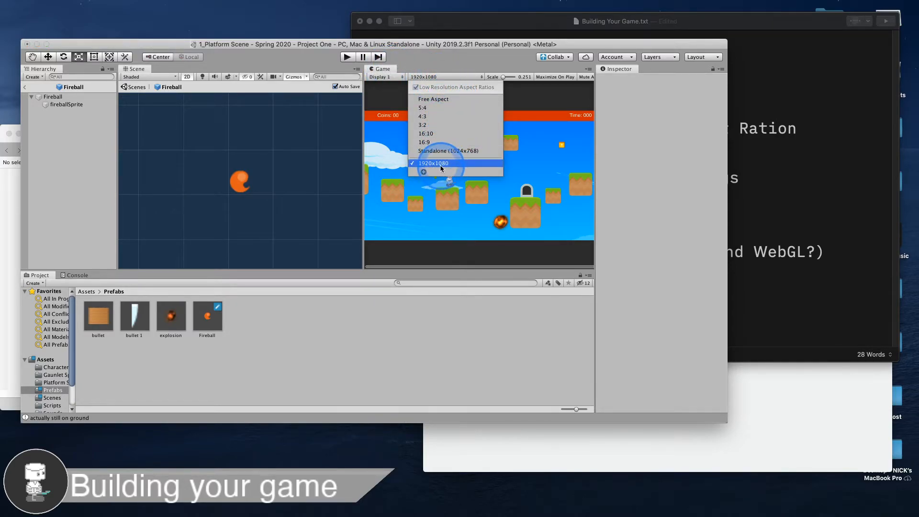
click(464, 151)
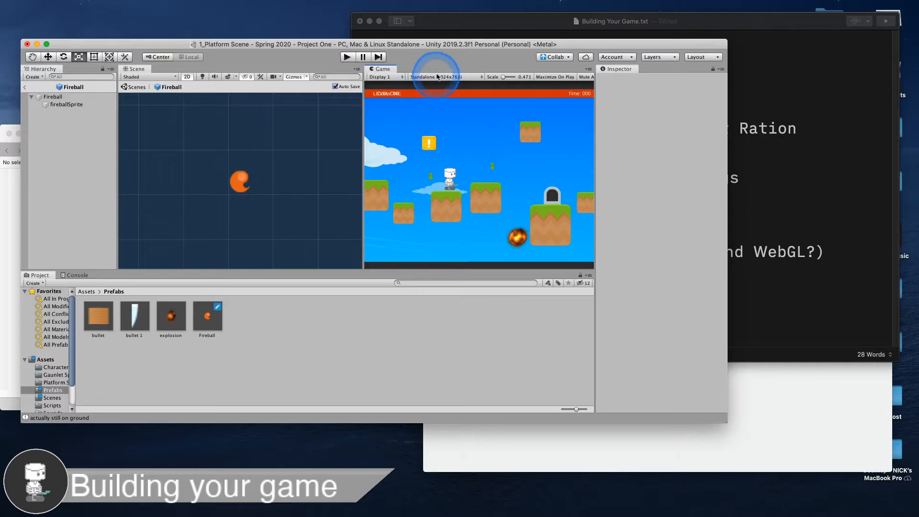
Step: Widen and heighten the Game view and set its resolution to 1920x1080
drag(363, 146, 289, 143)
click(369, 77)
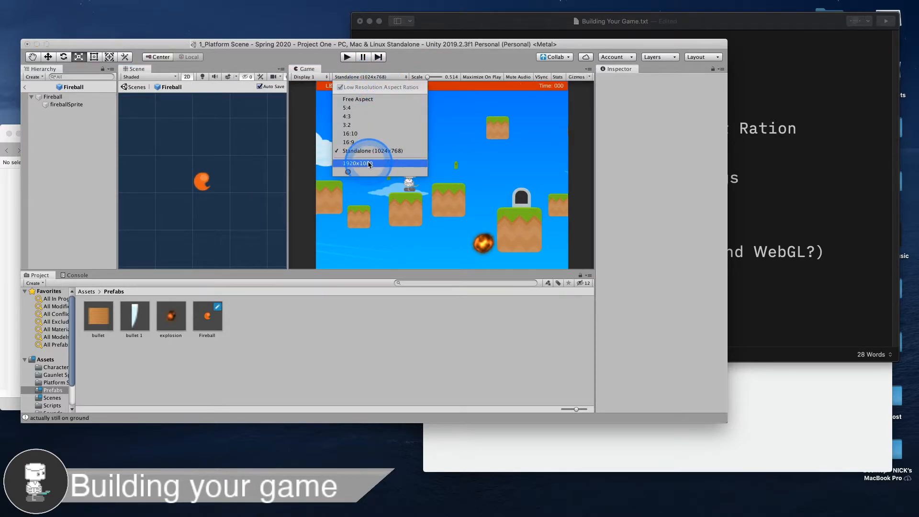
click(370, 164)
drag(466, 268, 468, 282)
Step: Consult the checklist, reopen Unity's Build Settings and place the window so the "Scenes in Build" item can be read beside it
click(765, 191)
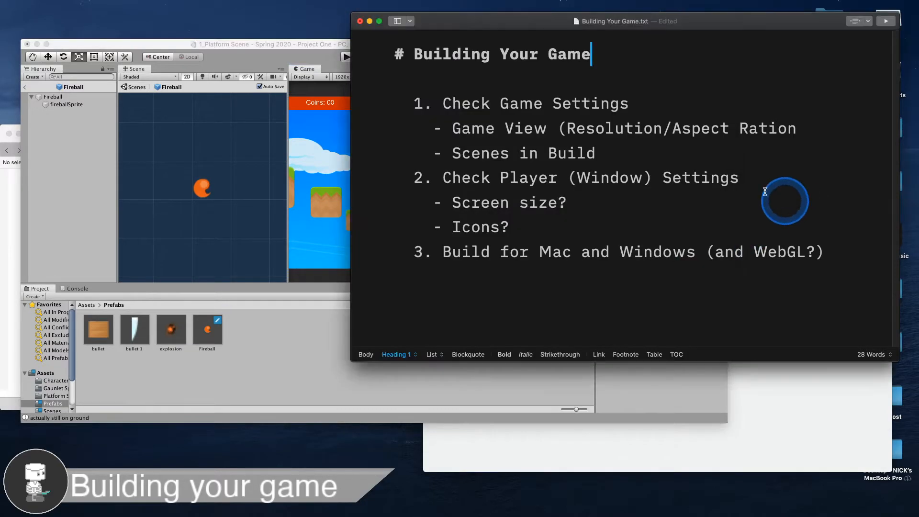
click(232, 194)
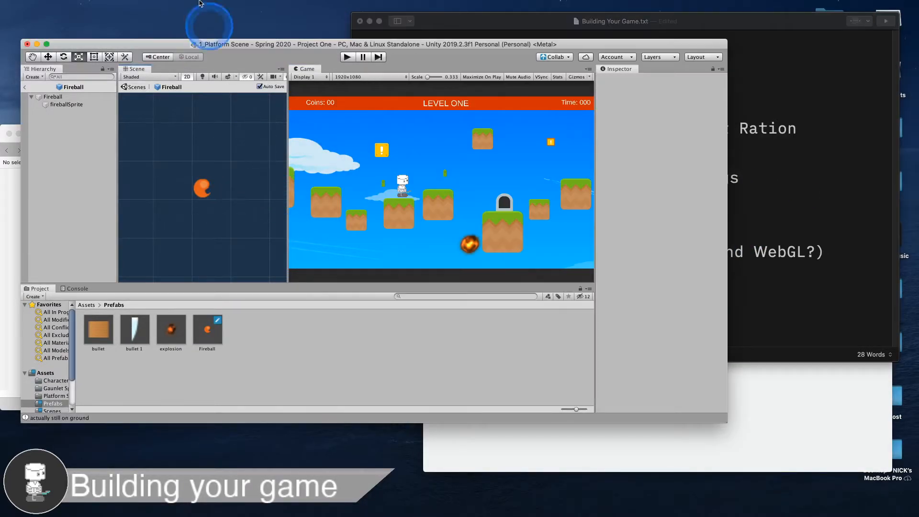
click(57, 5)
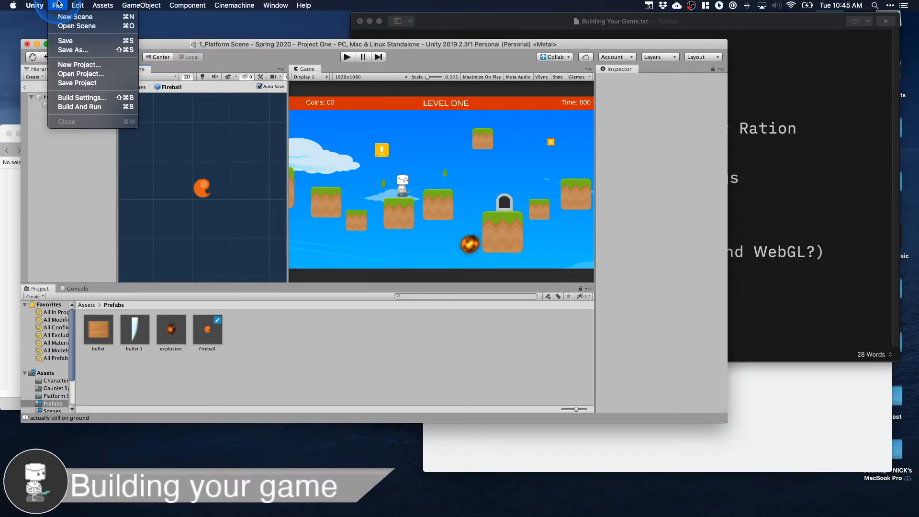
click(77, 98)
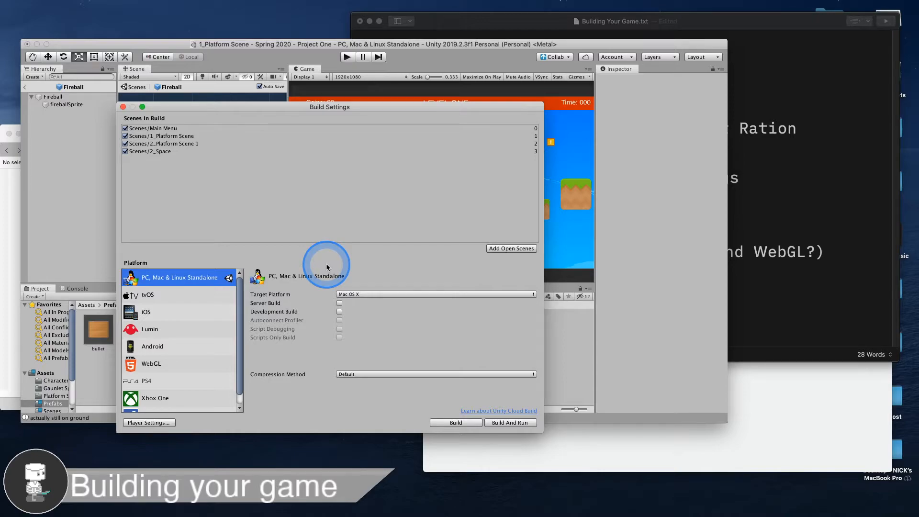
click(821, 180)
drag(497, 106, 426, 138)
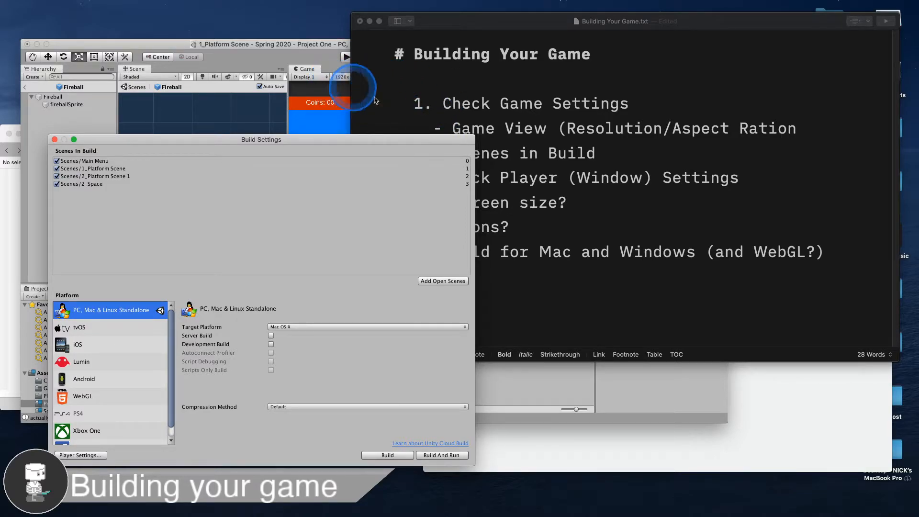
click(587, 155)
drag(450, 139, 478, 130)
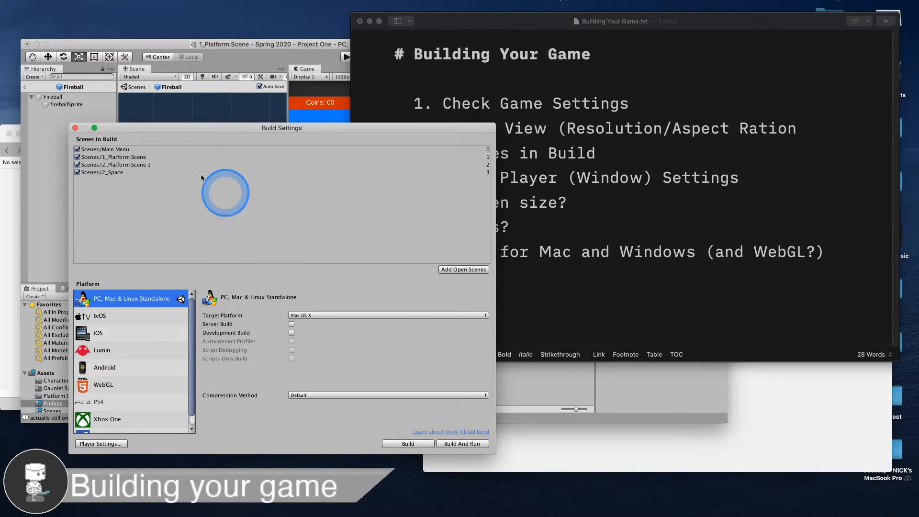
Step: Move the Build Settings off the project assets and show the contents of the Scenes folder for comparison
drag(217, 133, 425, 116)
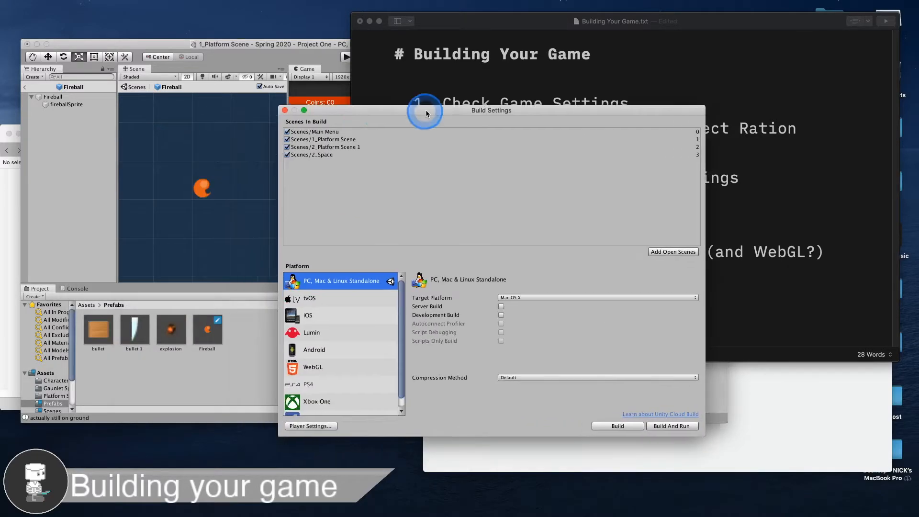
click(56, 396)
click(51, 410)
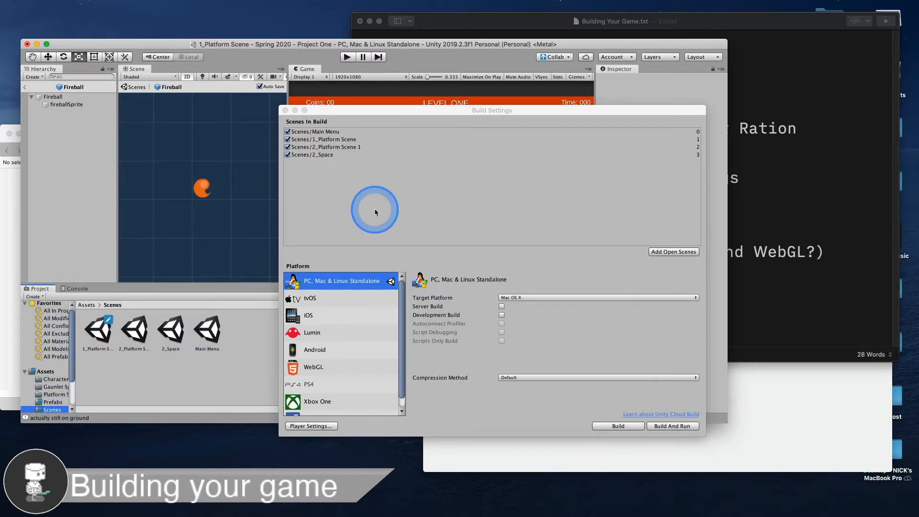
Step: Rearrange the Build Settings and checklist windows to review the Player (Window) Settings items beside the scene list
click(852, 174)
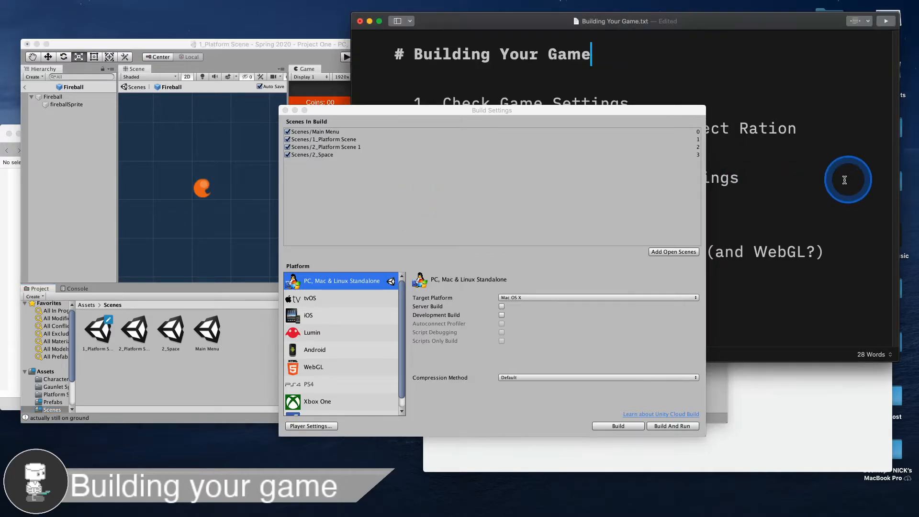
drag(652, 111, 336, 115)
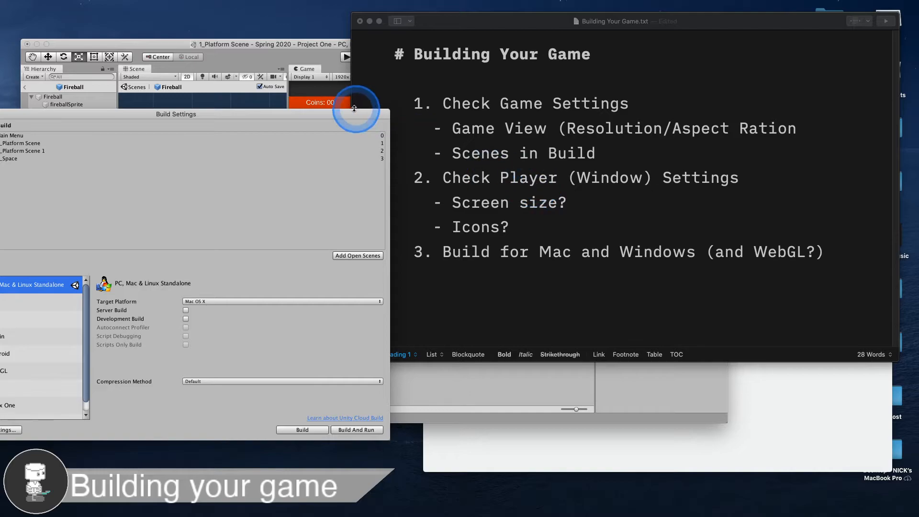
drag(335, 113, 348, 113)
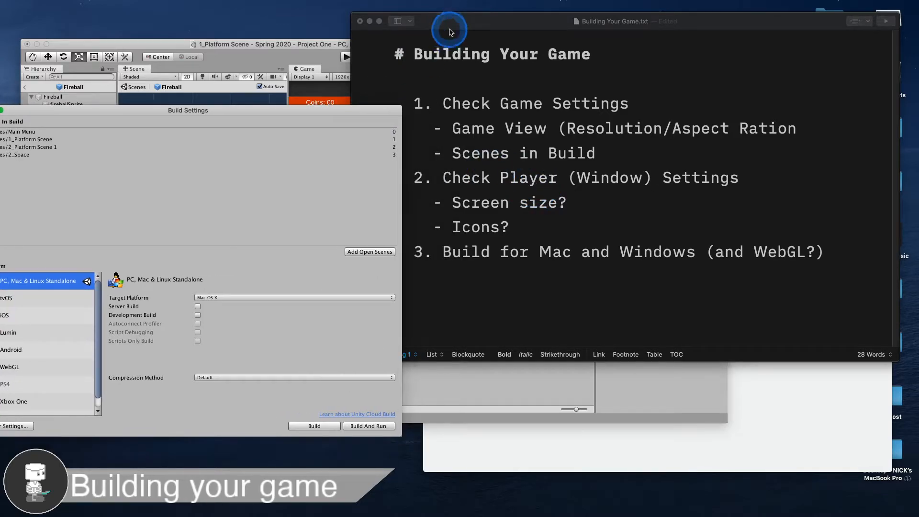
drag(448, 20, 472, 21)
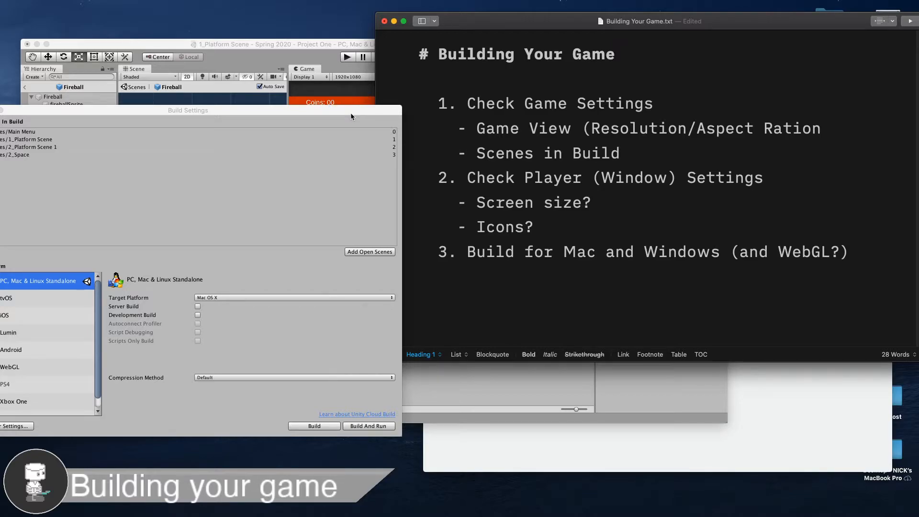
drag(353, 115, 393, 118)
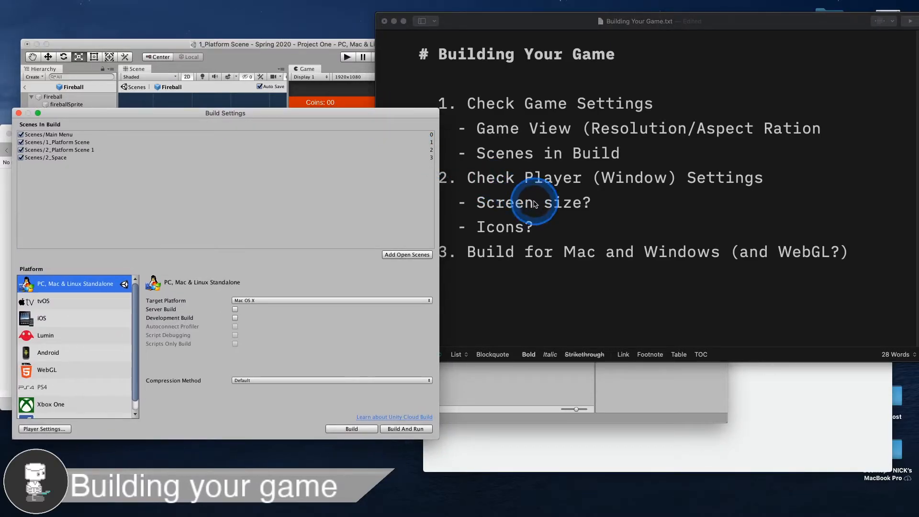
drag(295, 113, 386, 106)
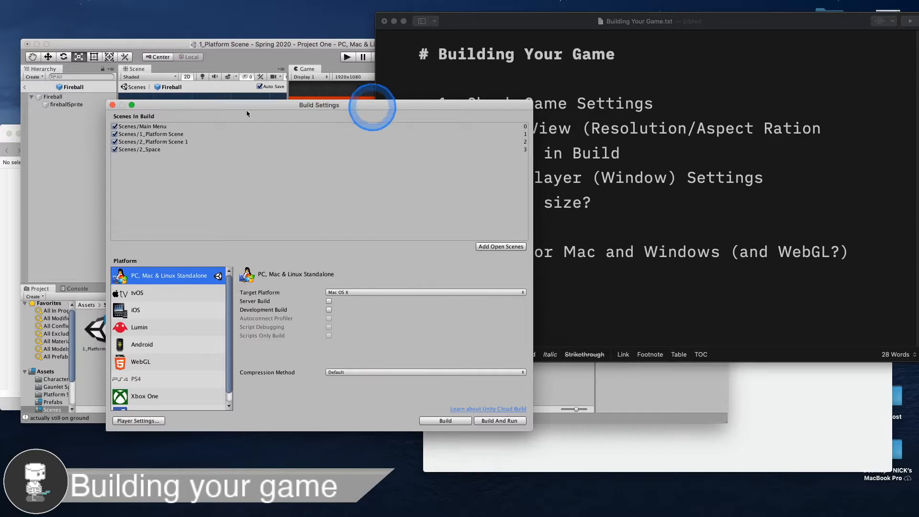
Step: Close and reopen the Build Settings, and check the Target Platform choices for PC, Mac & Linux Standalone
click(113, 105)
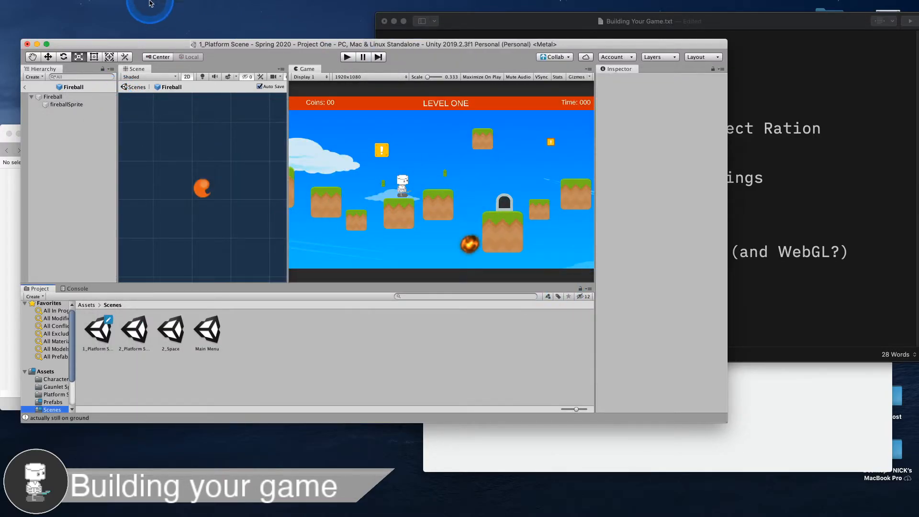
click(58, 6)
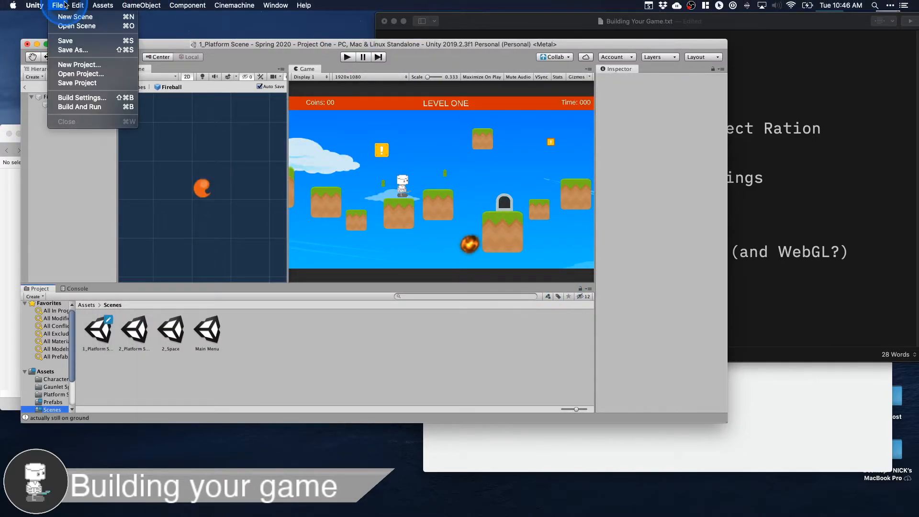
click(72, 98)
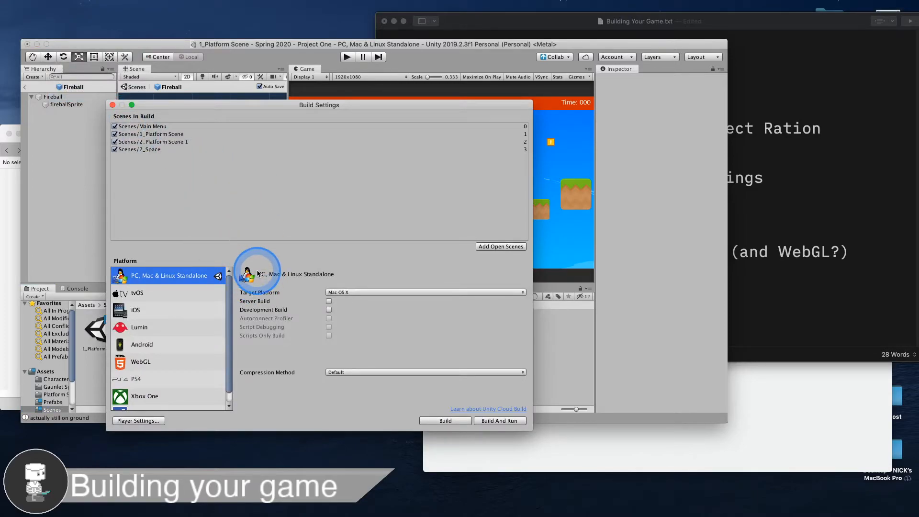
click(162, 289)
click(163, 277)
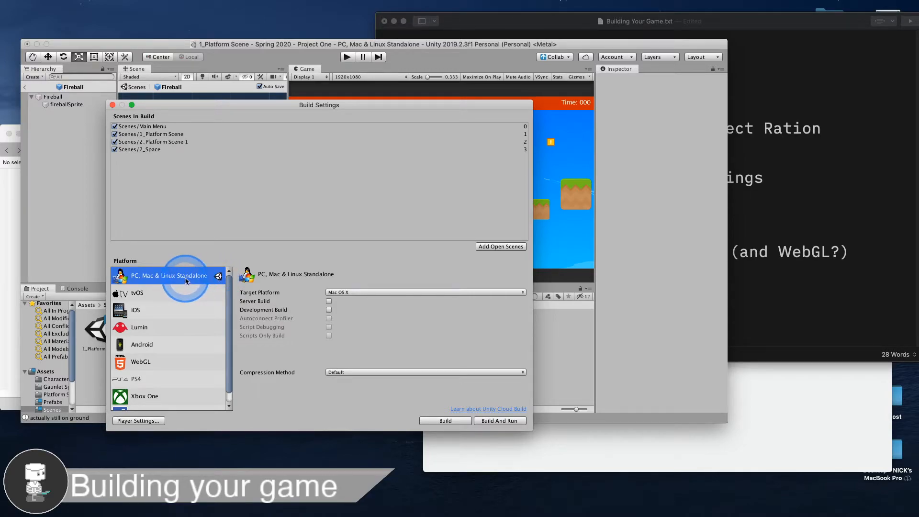
click(356, 292)
click(389, 269)
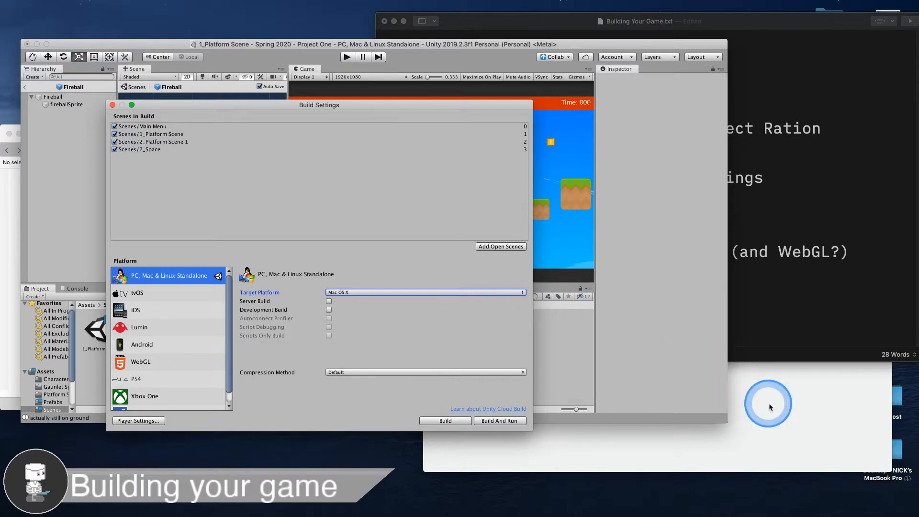
Step: Compare the modules installed for Unity 2019.2.3f1 in Unity Hub with the Target Platform choices in the Build Settings
click(754, 399)
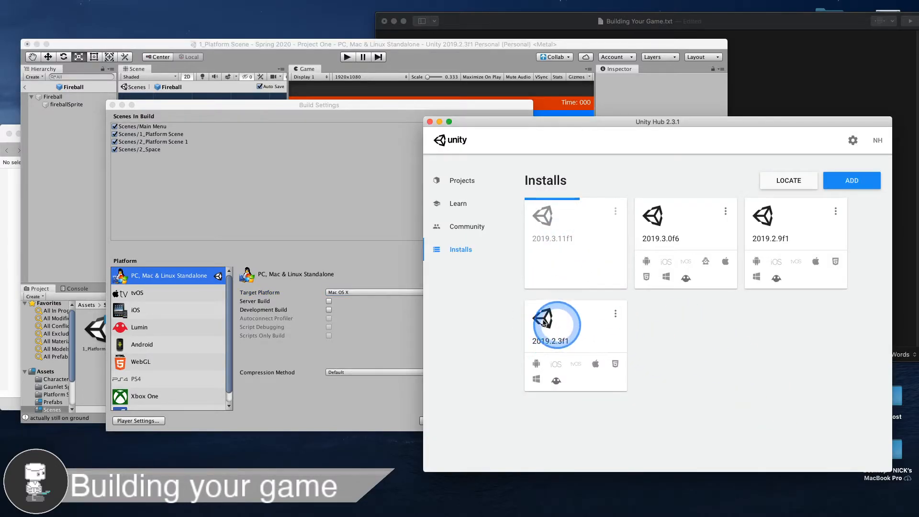
click(359, 250)
click(636, 373)
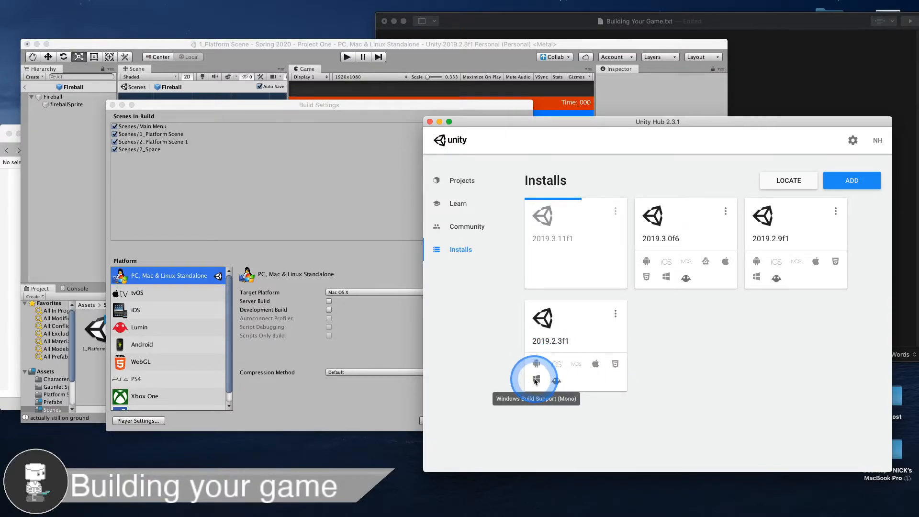
click(381, 238)
click(382, 294)
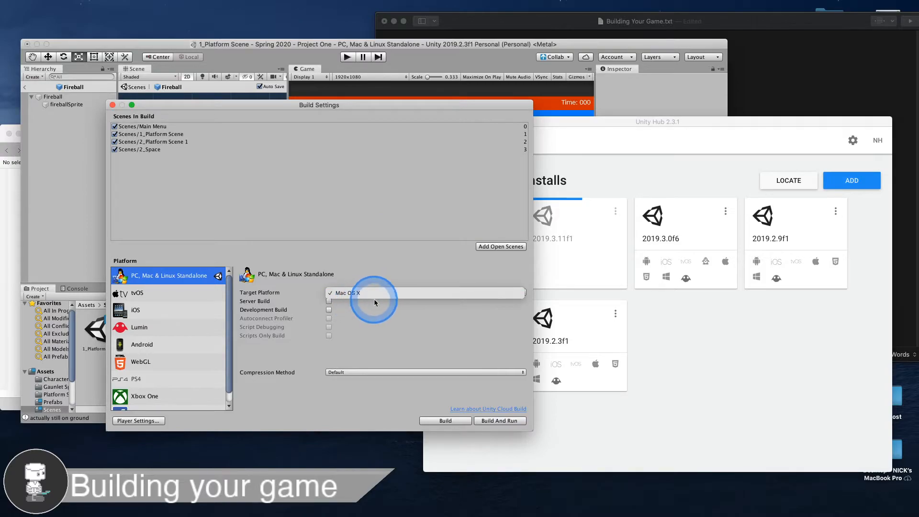
Step: Quit the Unity editor and reopen the "Spring 2020 - Project One" project from Unity Hub
click(113, 105)
key(super+q)
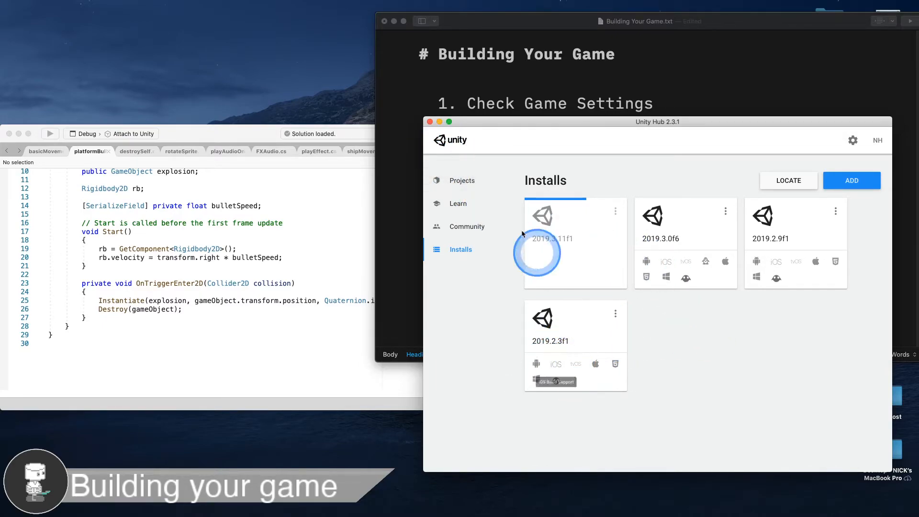
click(461, 179)
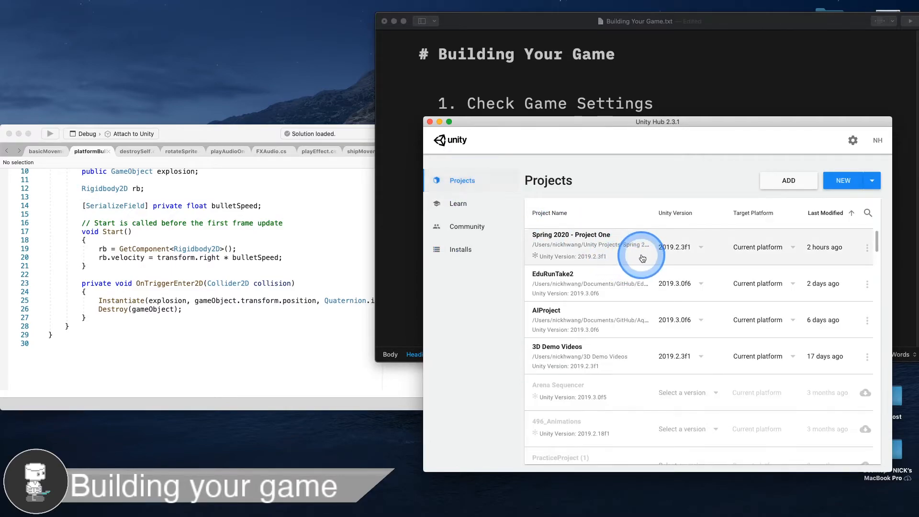
click(642, 257)
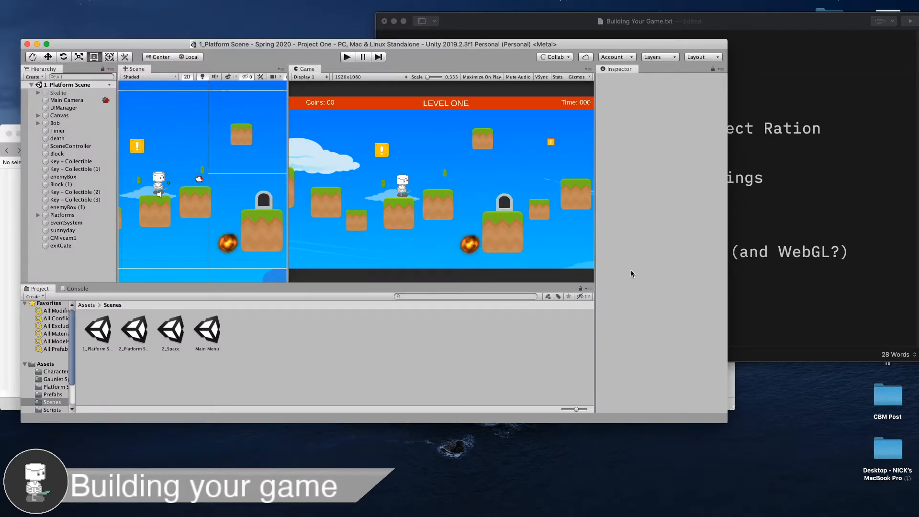
Step: Open the Build Settings and set the Target Platform for PC, Mac & Linux Standalone to Windows
click(574, 229)
click(450, 48)
drag(451, 48, 469, 66)
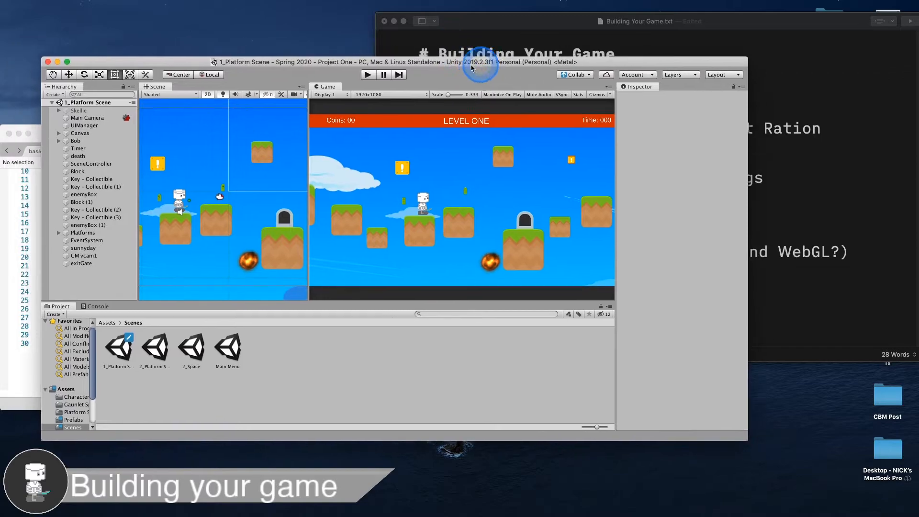
click(57, 5)
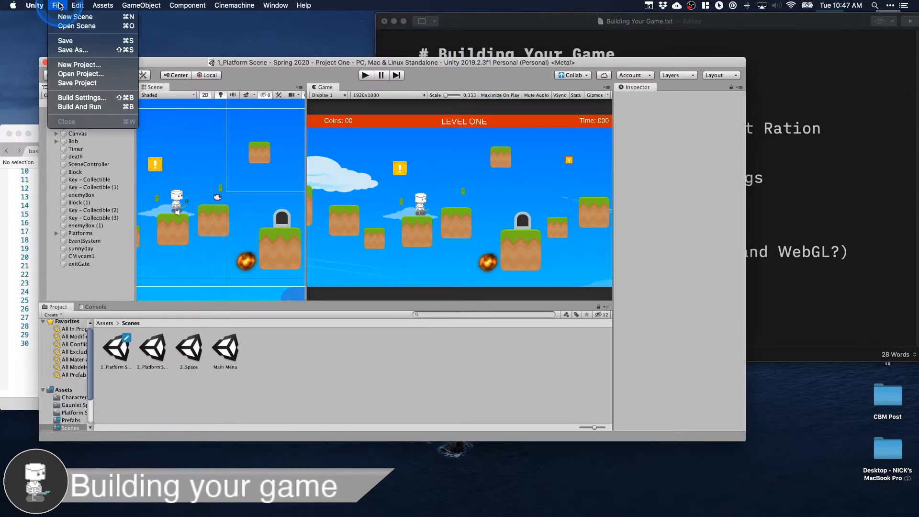
click(74, 98)
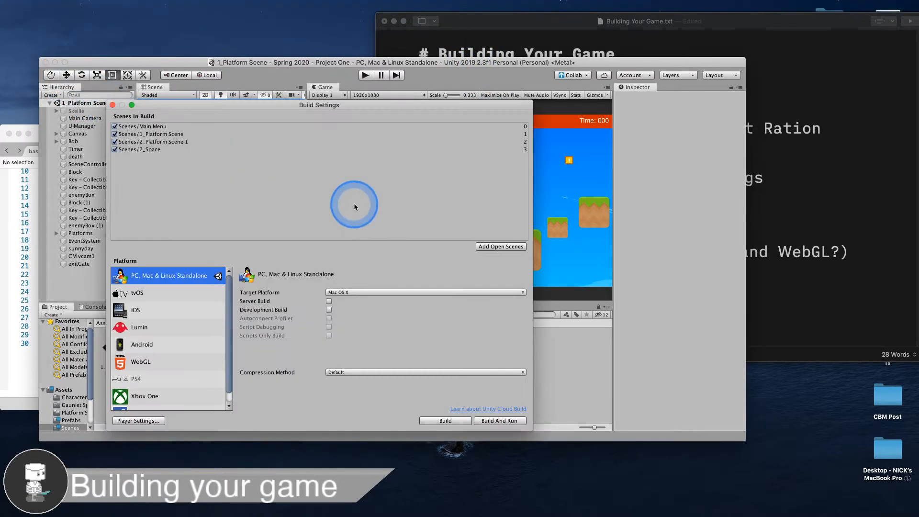
click(353, 292)
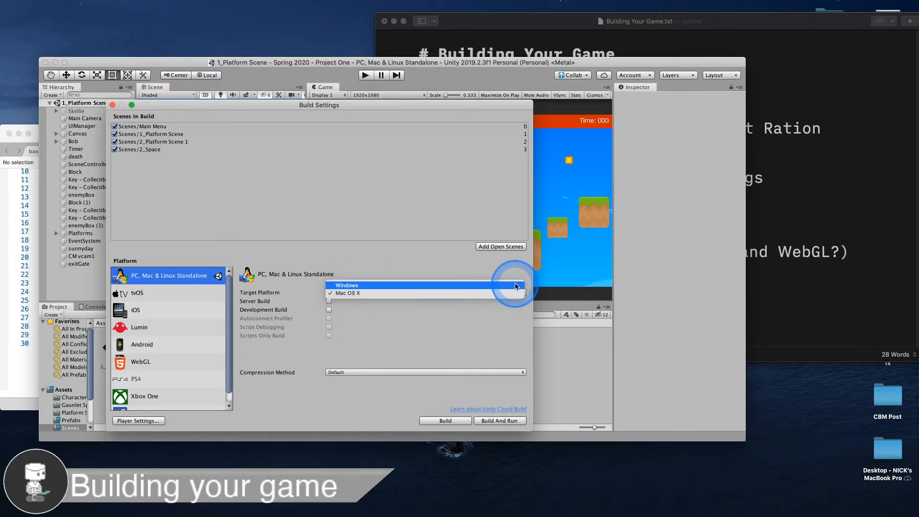
click(356, 286)
click(349, 289)
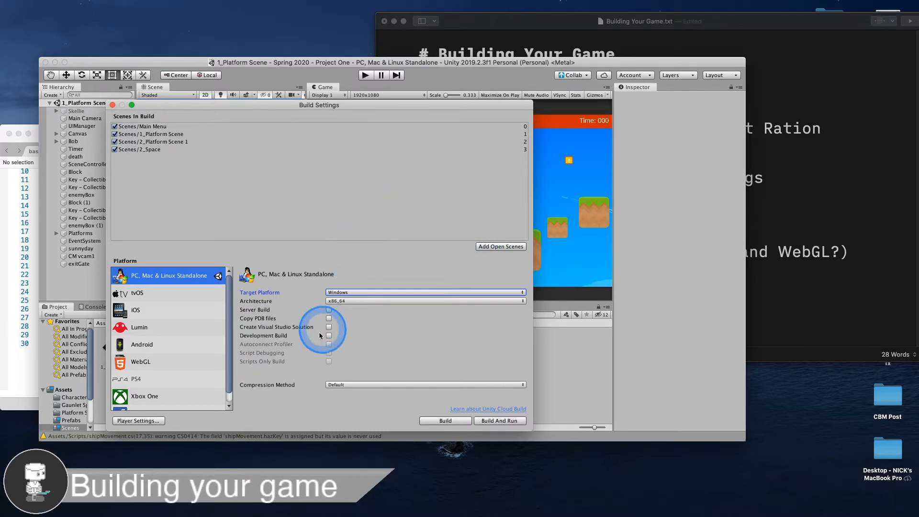
Step: Open the Player settings from the Build Settings and arrange the two windows side by side with the Project Settings window enlarged
click(822, 181)
click(606, 238)
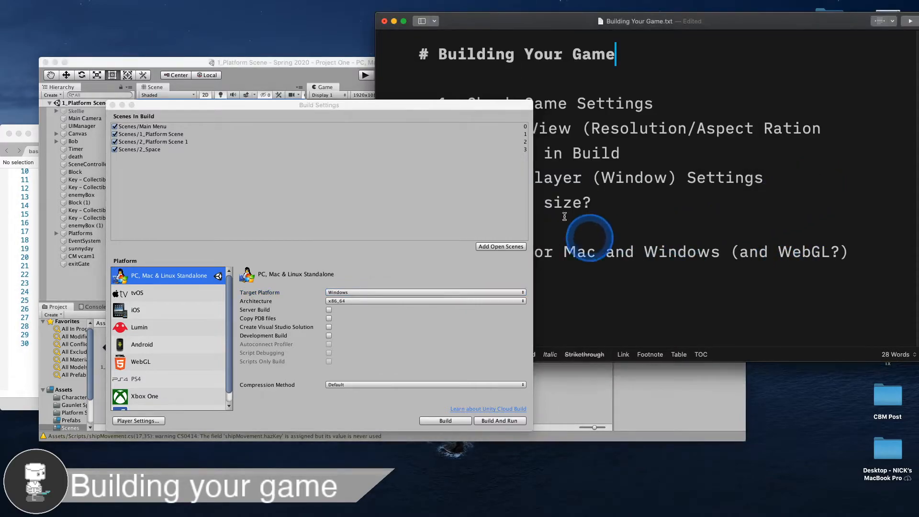
drag(486, 105, 395, 139)
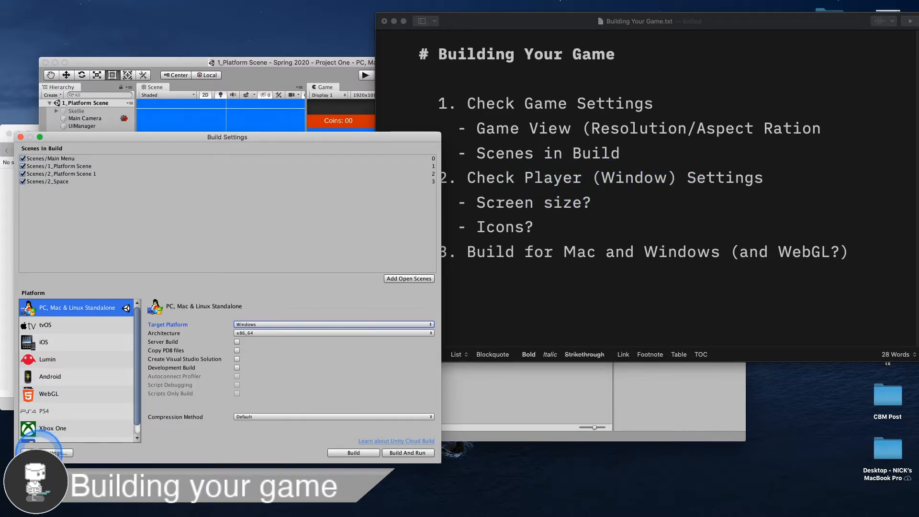
click(53, 453)
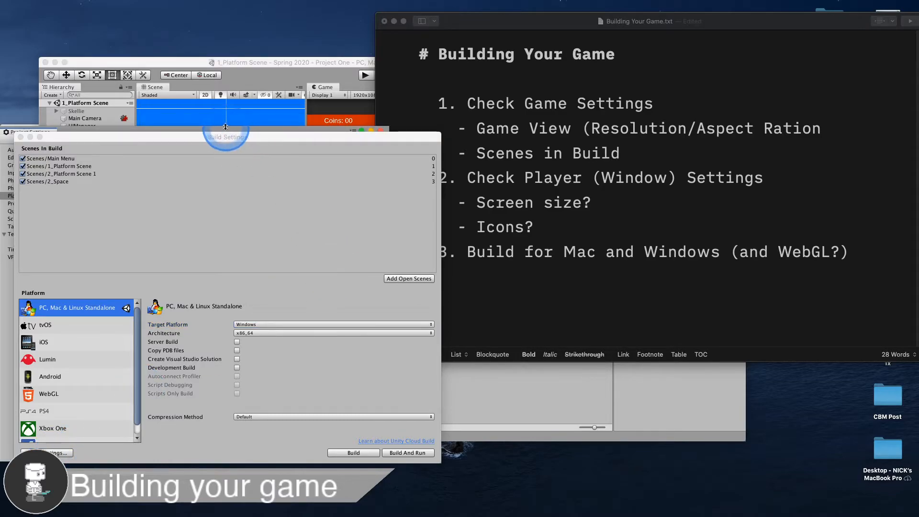
drag(217, 140, 665, 123)
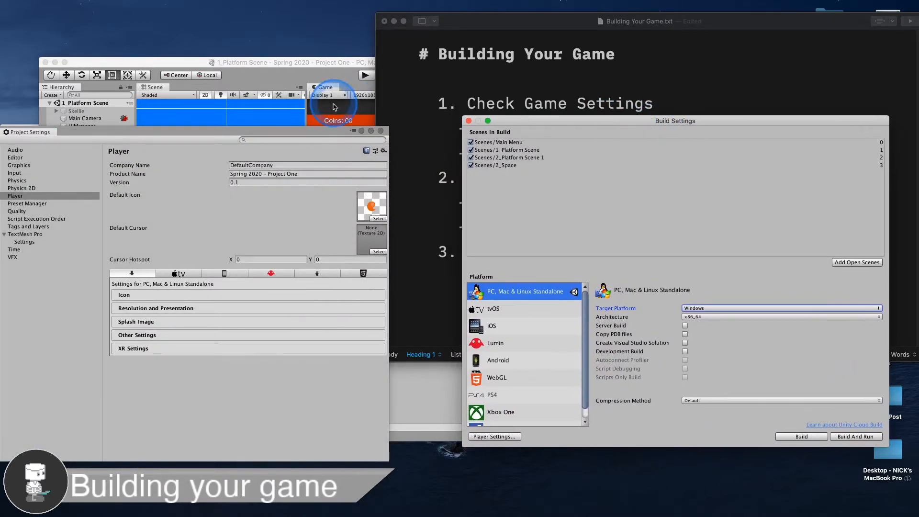
drag(267, 135, 312, 117)
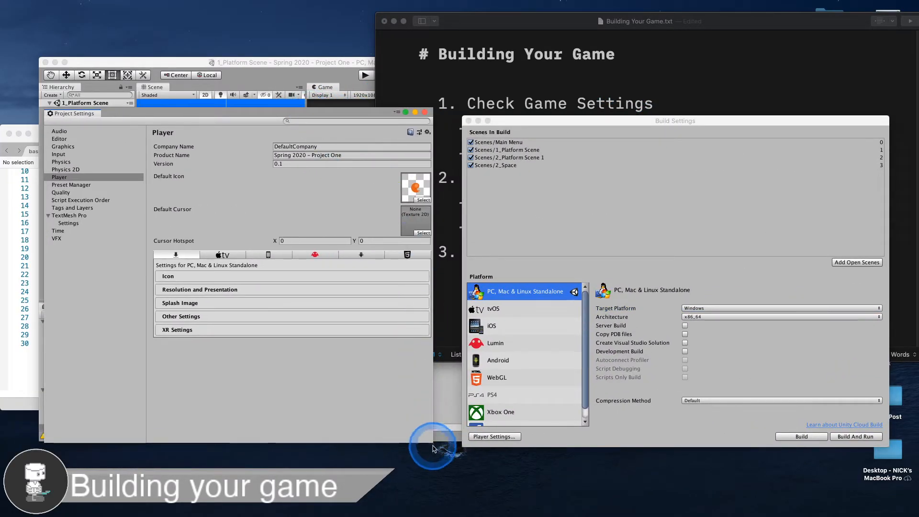
mouse_move(431, 441)
mouse_down()
mouse_move(120, 451)
mouse_move(431, 449)
mouse_up()
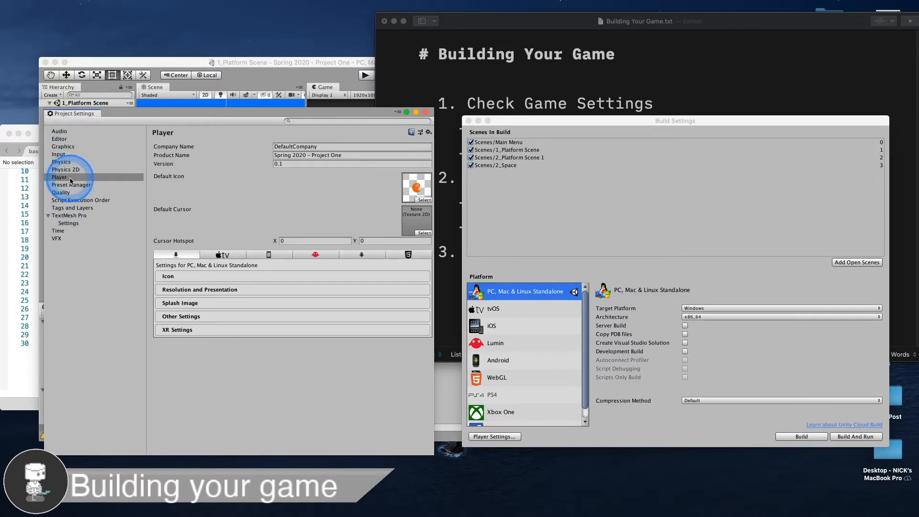
drag(434, 226, 453, 216)
drag(516, 114, 545, 94)
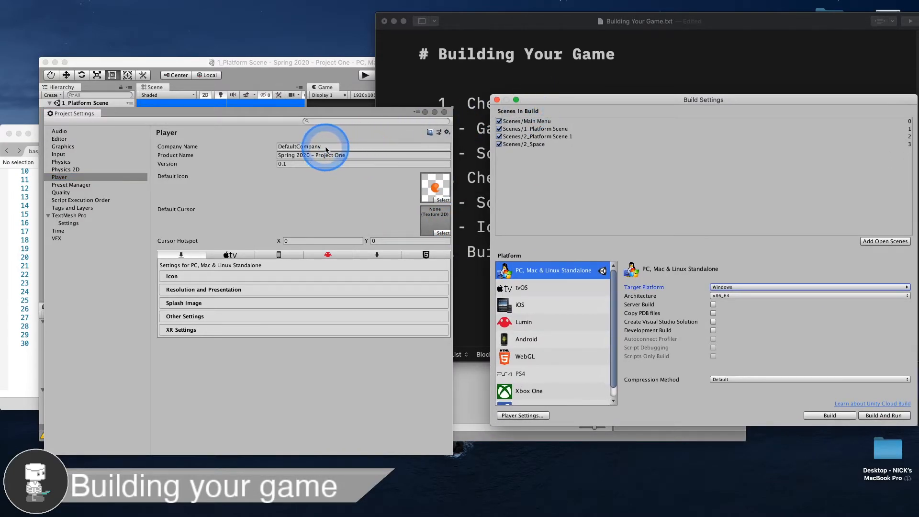
Step: Set the Company Name to PrettyKittyGames and clear the Product Name
click(326, 150)
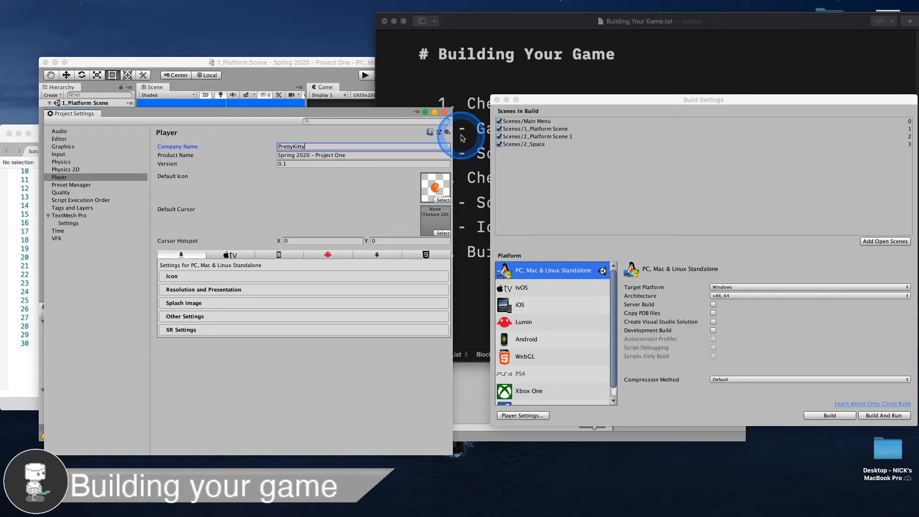
text(PrettyKittyGames)
double_click(324, 155)
key(super+a)
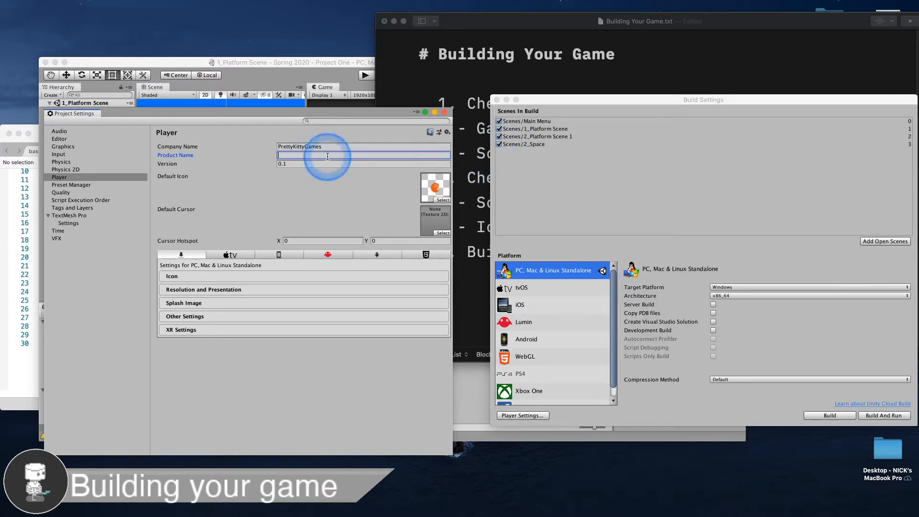
Step: Open the Main Menu scene to consult the game's title, and set the Product Name to "Skellie's Adventure"
click(329, 62)
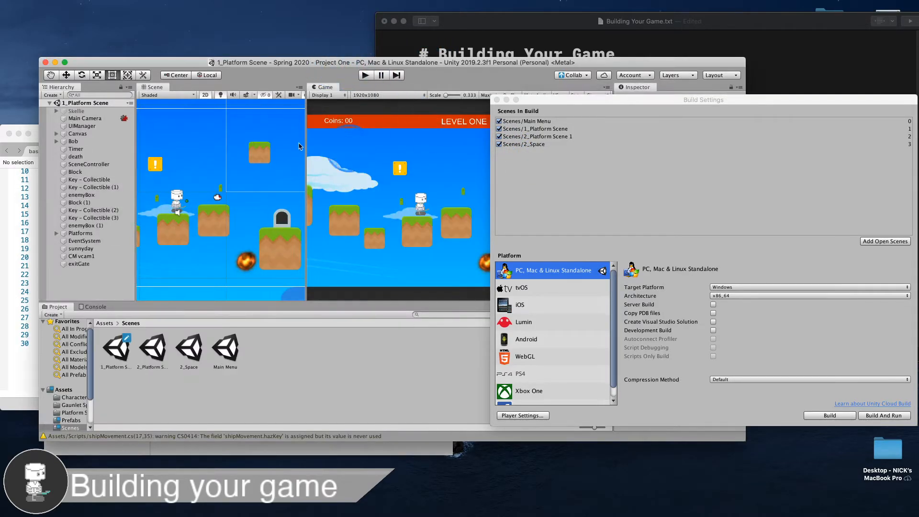
double_click(227, 350)
click(535, 98)
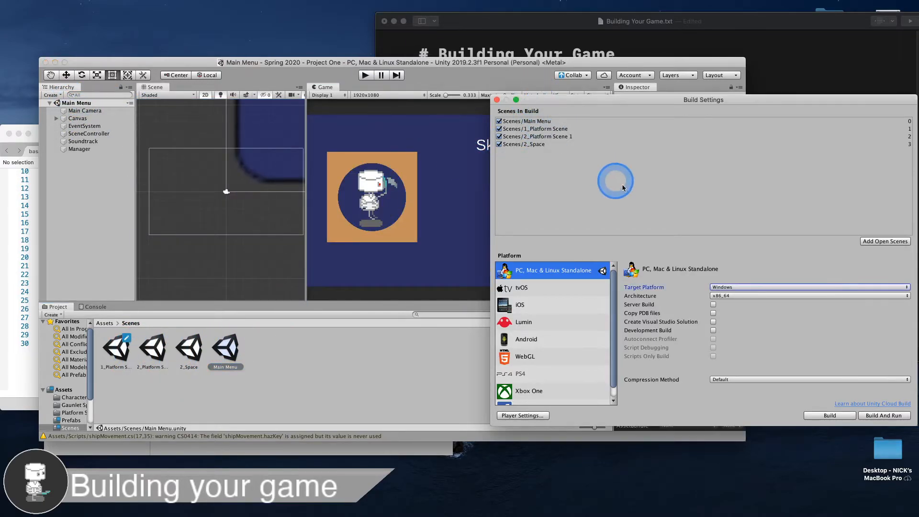
drag(577, 101, 699, 192)
click(365, 448)
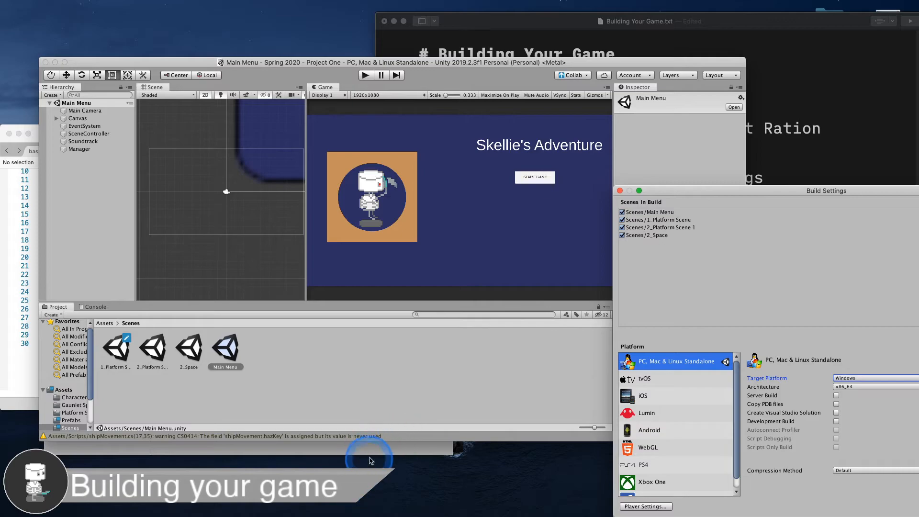
click(336, 155)
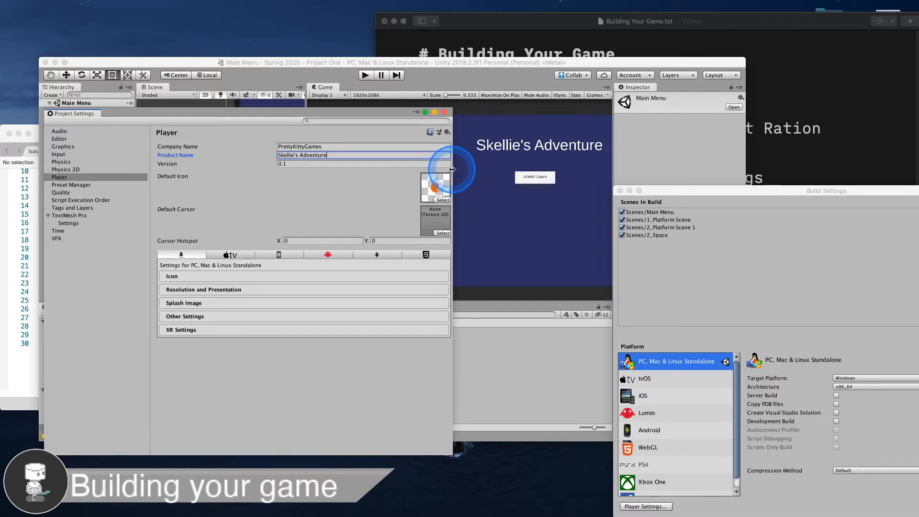
Step: Widen the Project Settings window and review the Version field of the Player settings
drag(453, 169, 489, 169)
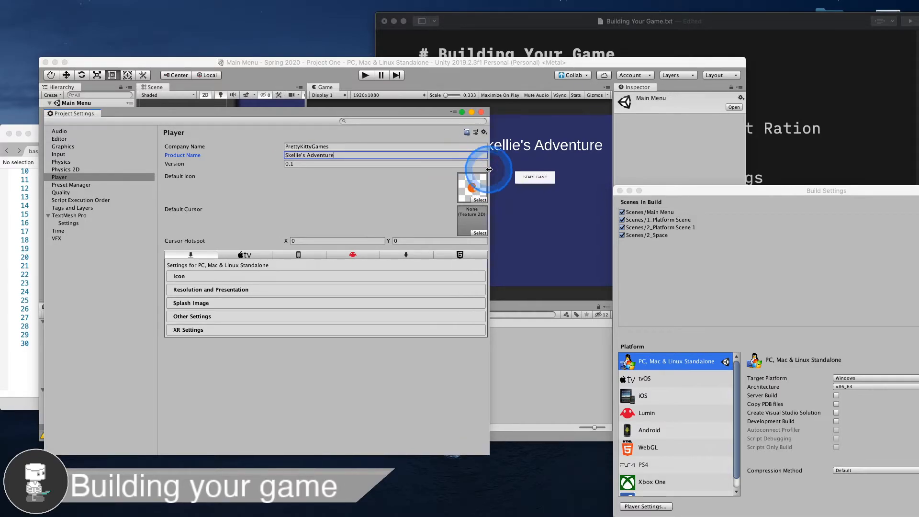
click(302, 164)
key(Right)
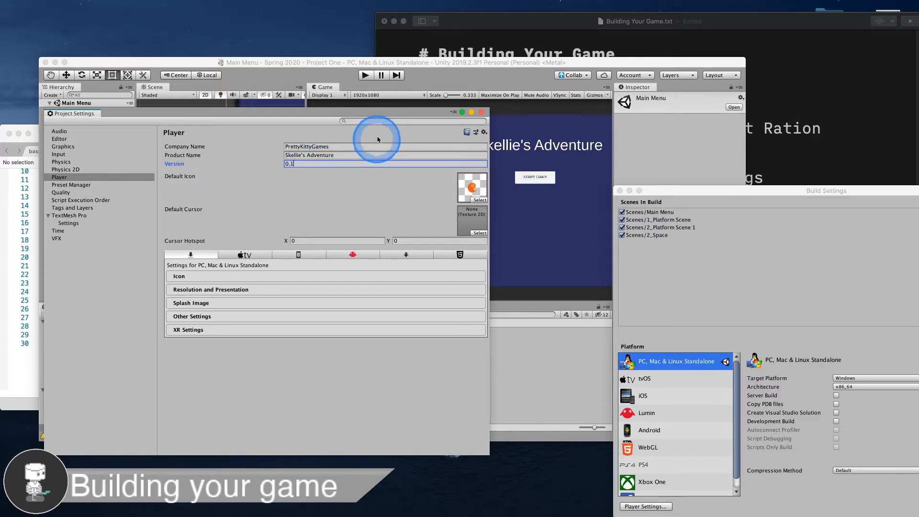
drag(391, 115, 404, 129)
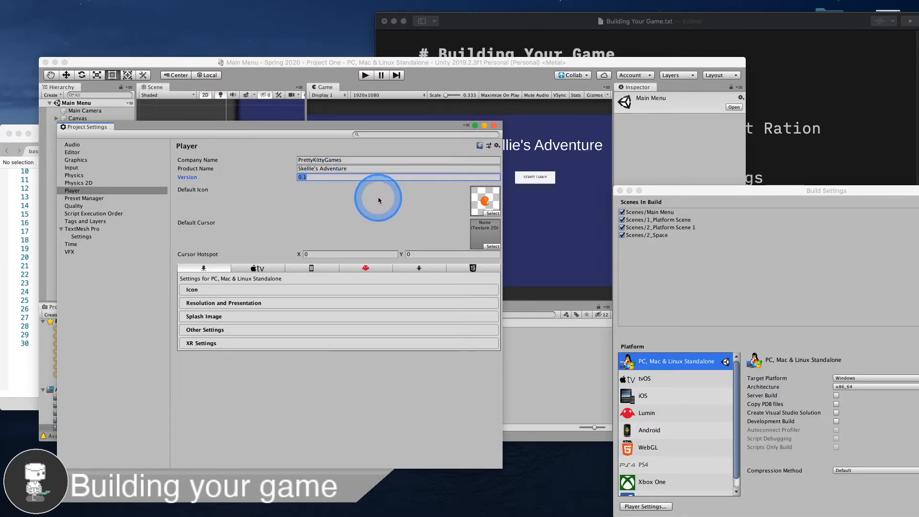
click(335, 177)
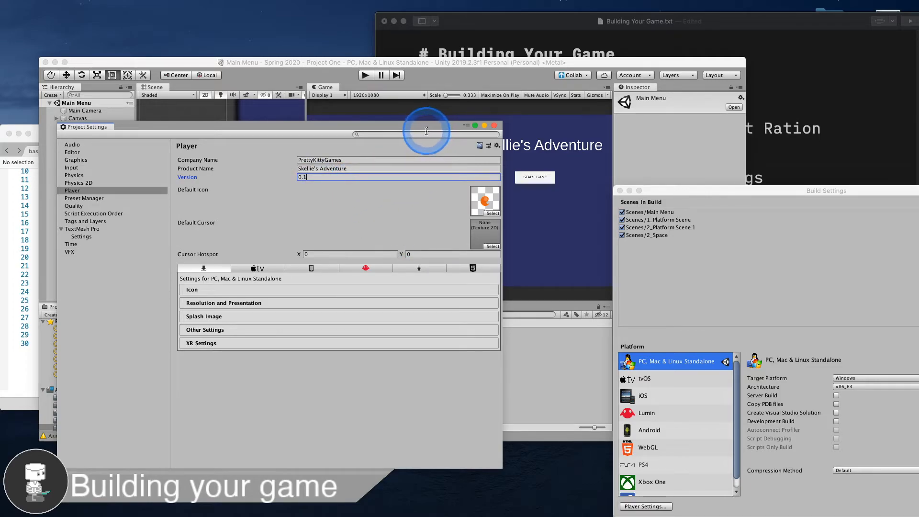
drag(422, 129, 432, 131)
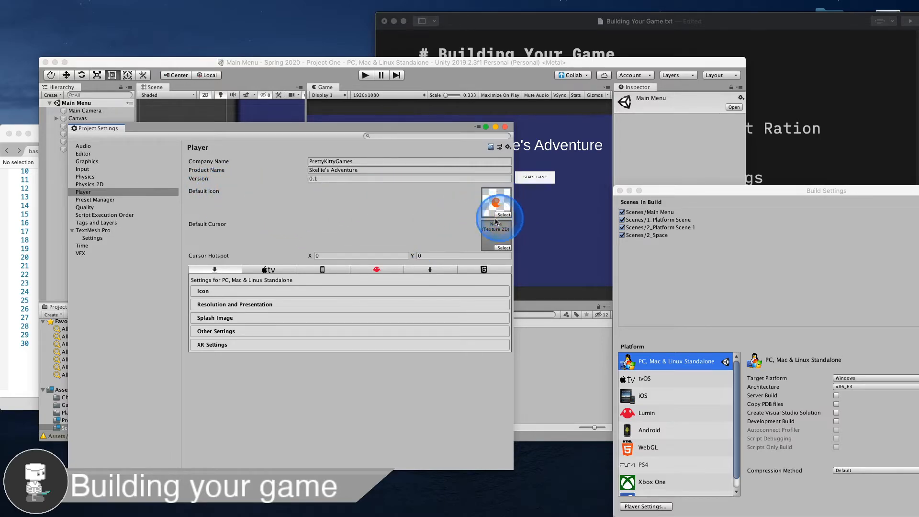
Step: Rearrange the checklist and Build Settings windows, and shrink the Build Settings to uncover the Default Icon in the Player settings
drag(767, 20, 477, 18)
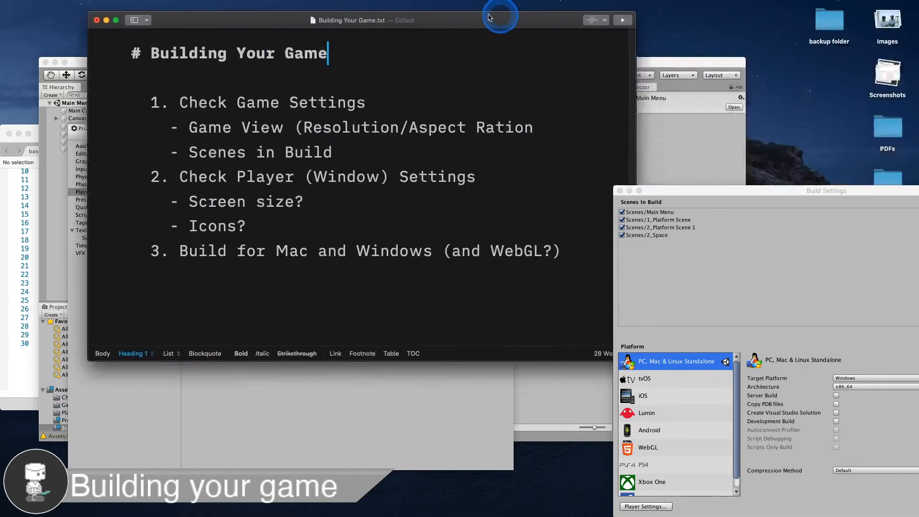
click(878, 30)
drag(825, 190, 726, 285)
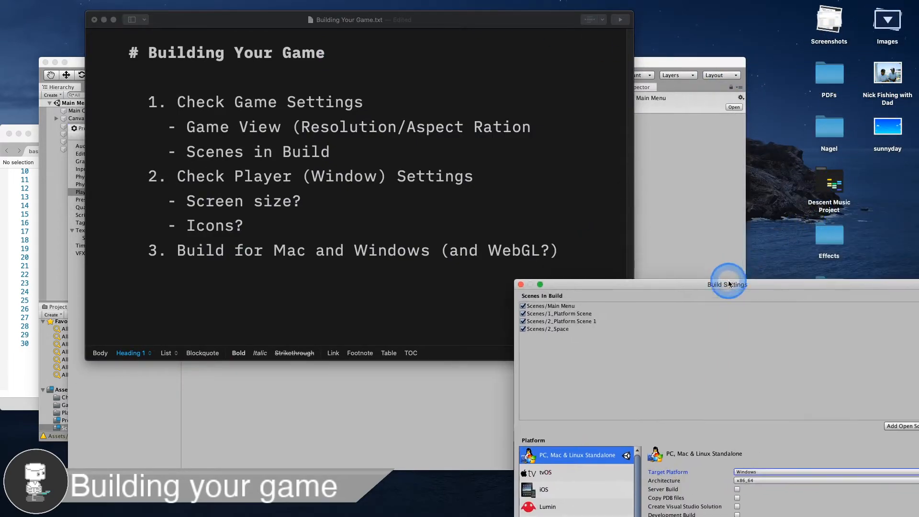
drag(828, 284, 795, 189)
click(326, 418)
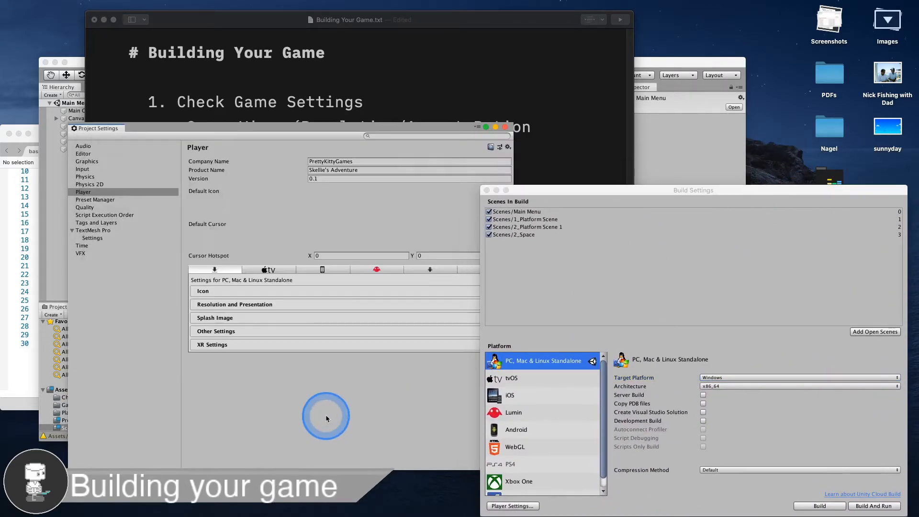
drag(482, 187, 518, 115)
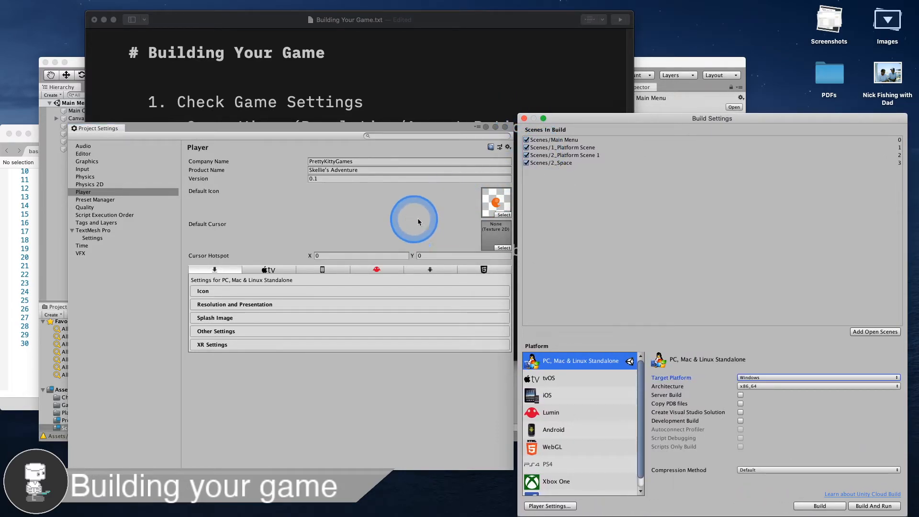
Step: Browse the textures available for the Default Icon and close the selection without choosing another image
click(507, 216)
drag(136, 234, 298, 330)
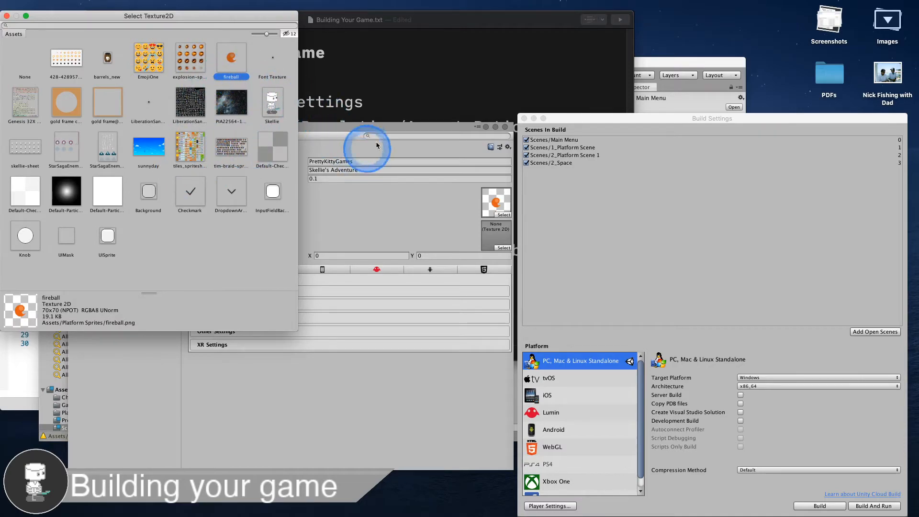
click(353, 130)
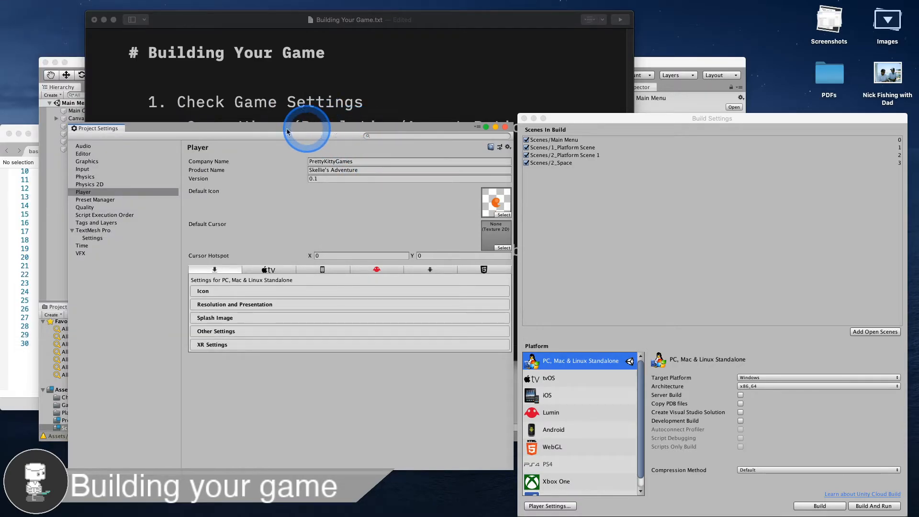
click(504, 214)
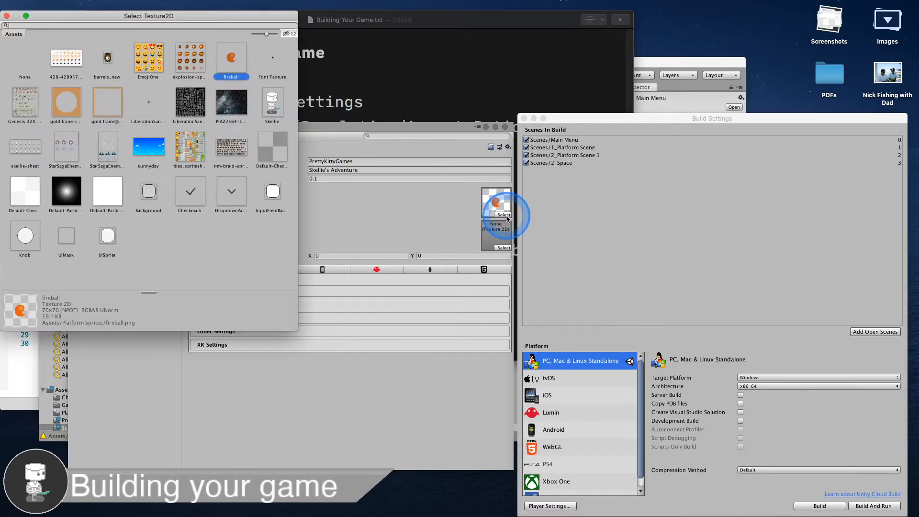
click(431, 223)
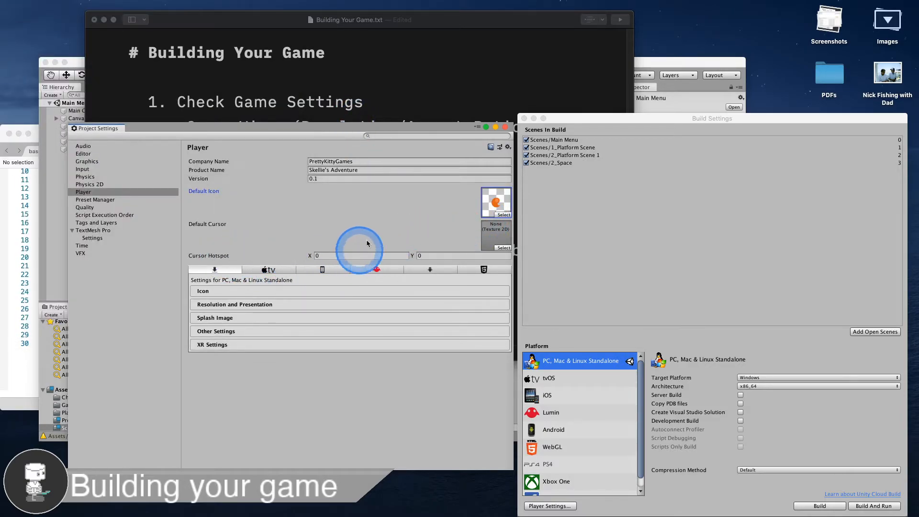
Step: Enlarge the Project Settings window and look through the Player settings for tvOS, iOS, Lumin and Android
drag(418, 128, 381, 53)
drag(473, 394, 506, 496)
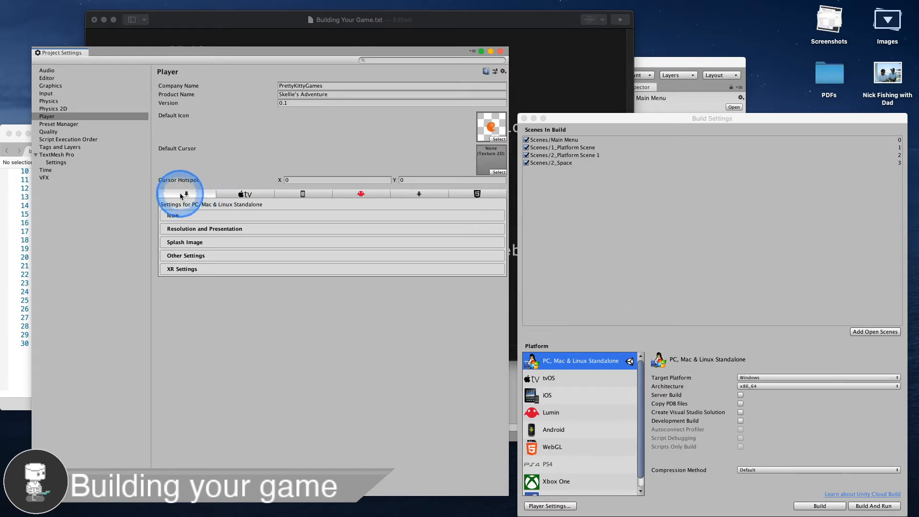
click(245, 194)
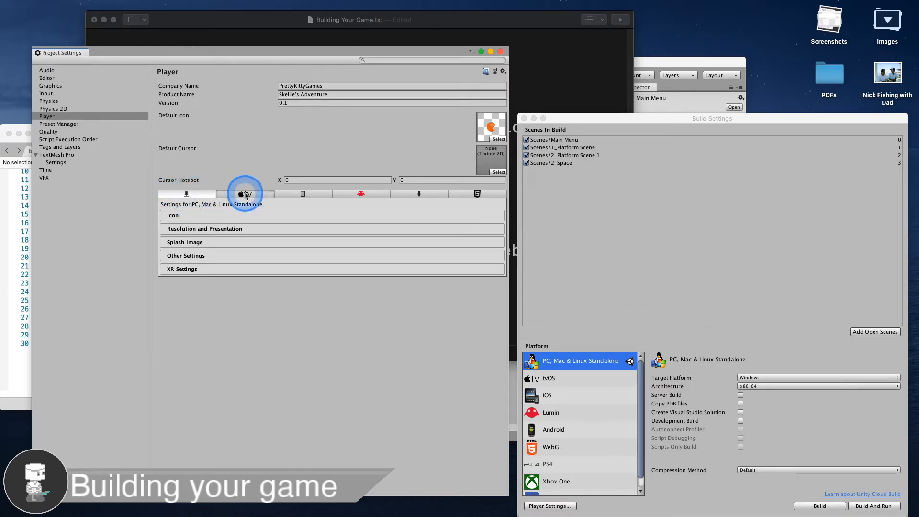
click(302, 194)
click(361, 194)
click(420, 193)
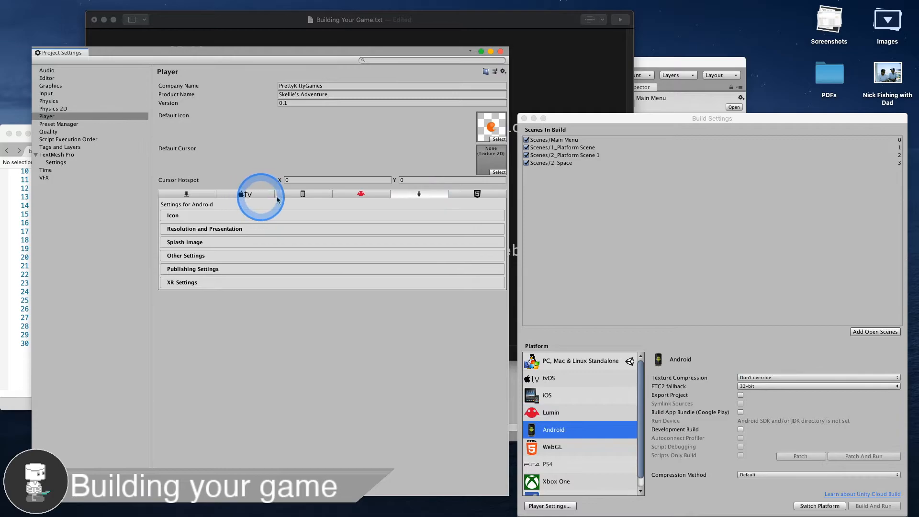
click(245, 194)
click(303, 194)
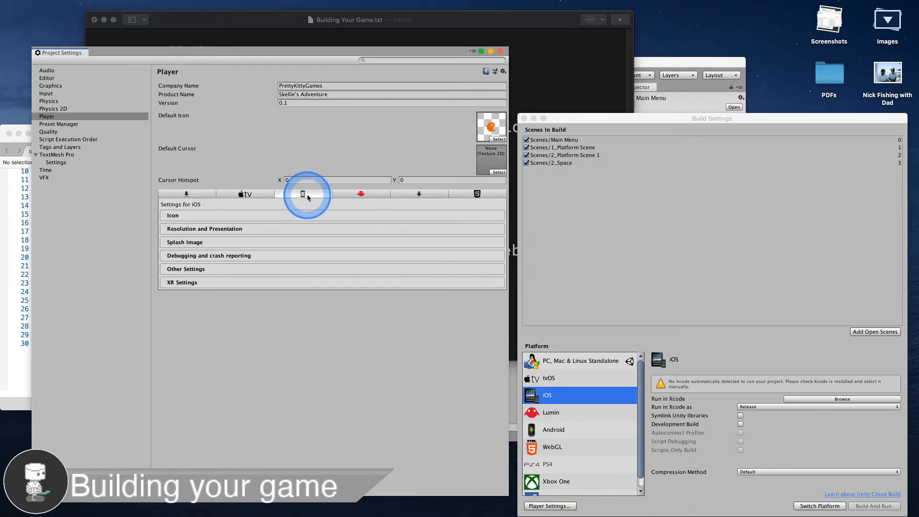
Step: Check the WebGL player settings, return to PC, Mac & Linux Standalone and look through its Icon sizes
click(475, 194)
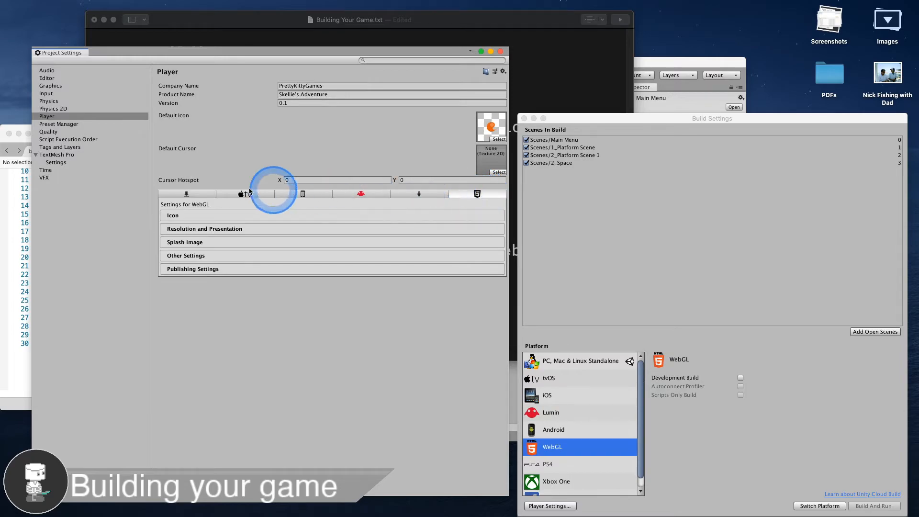
click(198, 195)
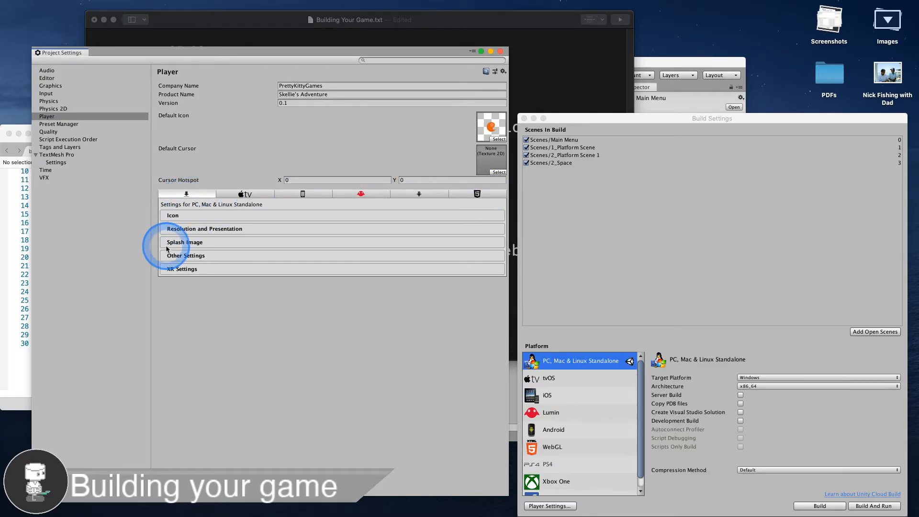
click(170, 216)
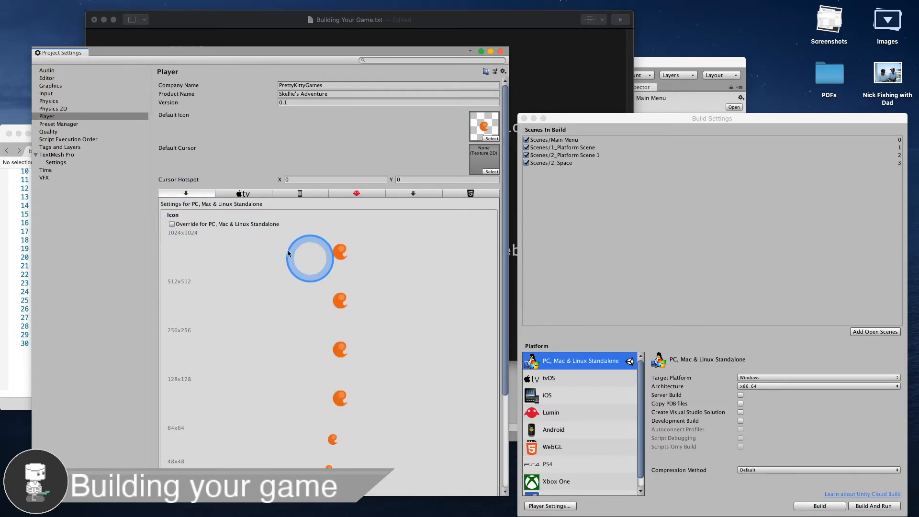
click(217, 216)
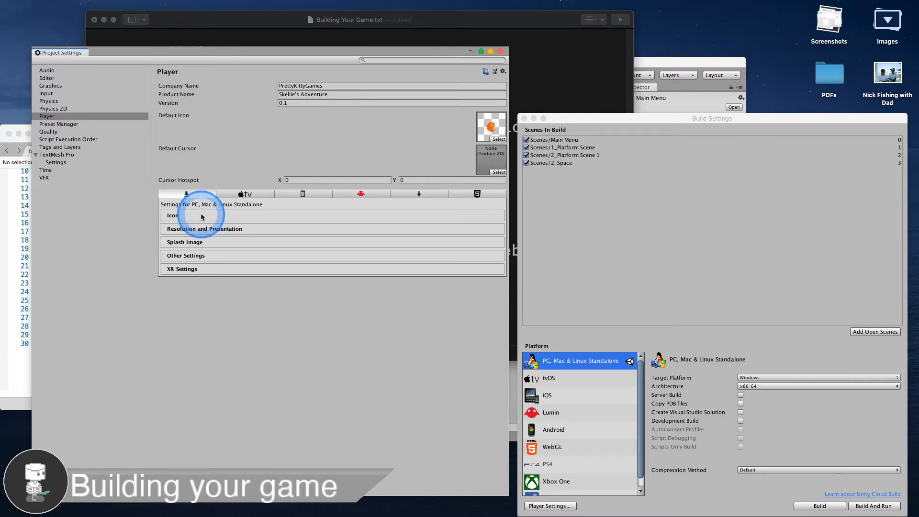
click(201, 216)
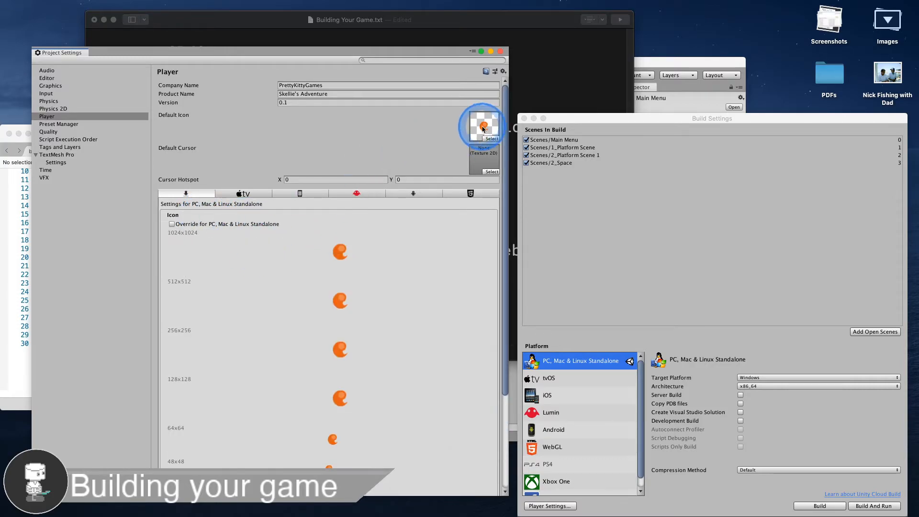
scroll(337, 311, down, 5)
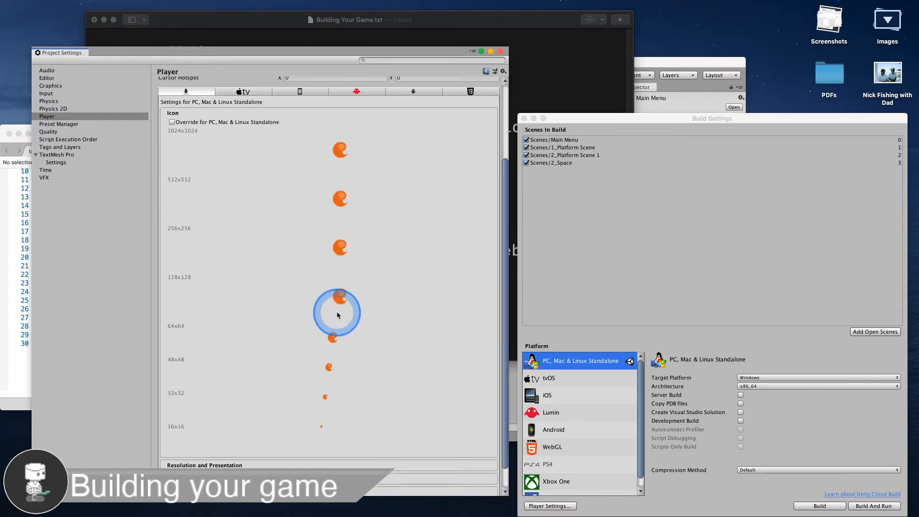
scroll(337, 313, up, 5)
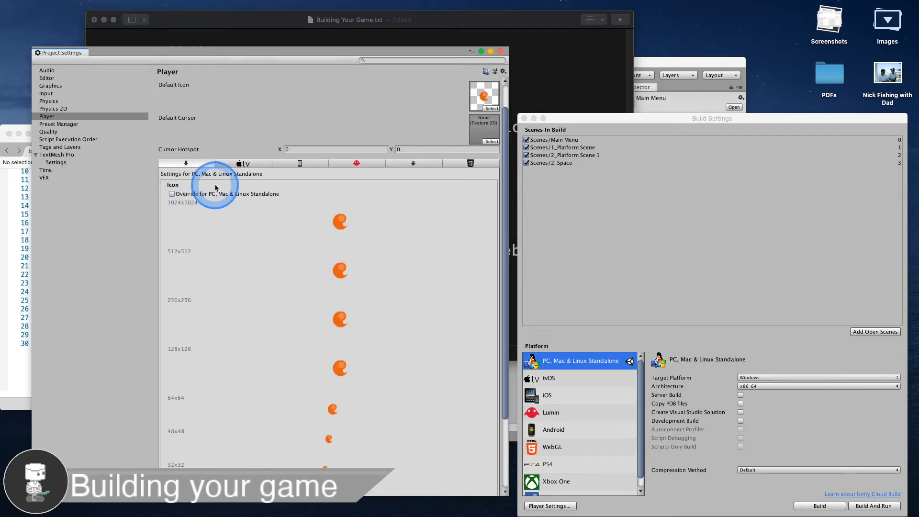
click(239, 179)
Step: Review the Fullscreen Mode options under Resolution and Presentation, and switch Run In Background off and back on
click(225, 231)
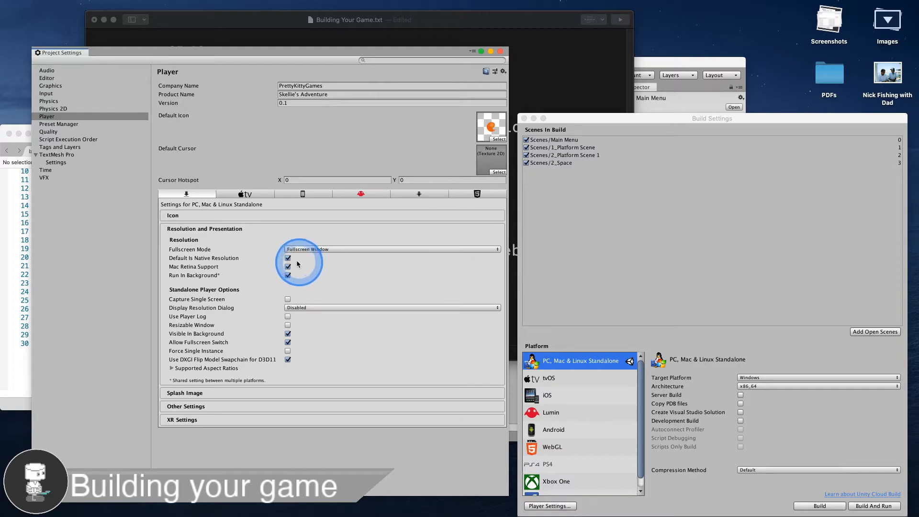
click(312, 249)
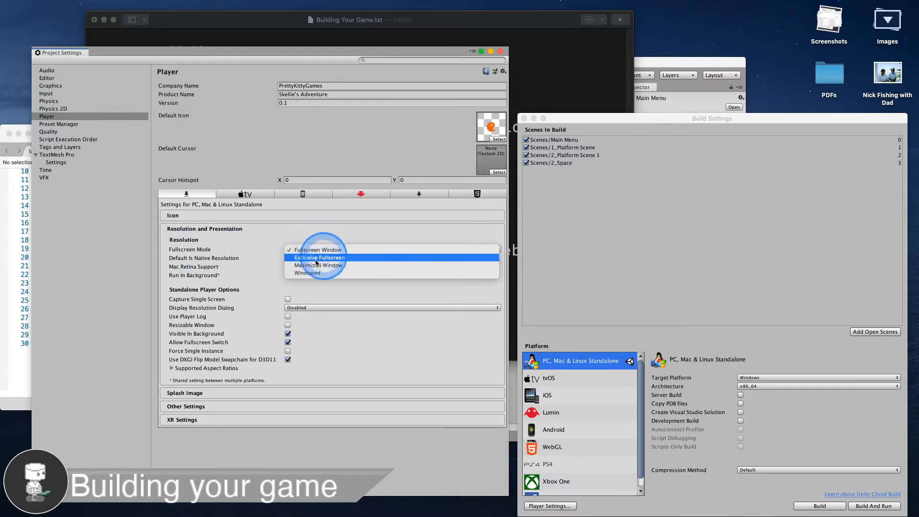
click(331, 229)
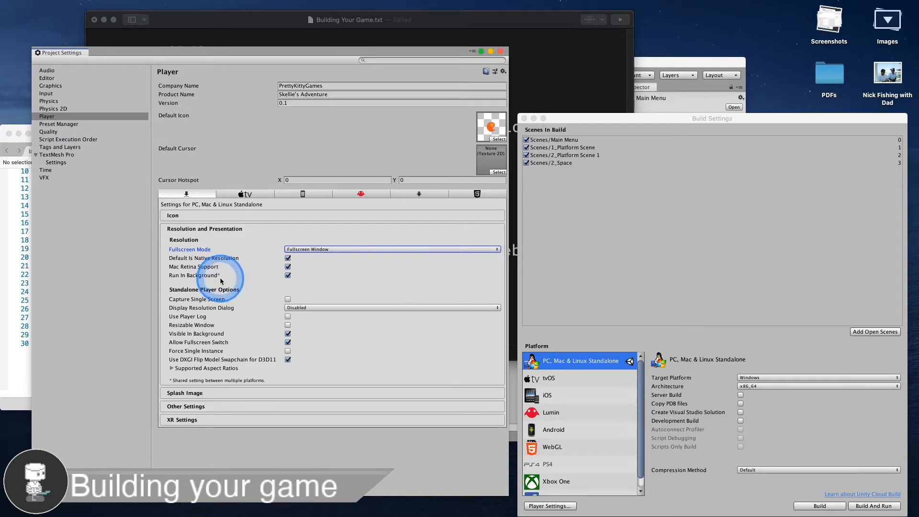
click(288, 275)
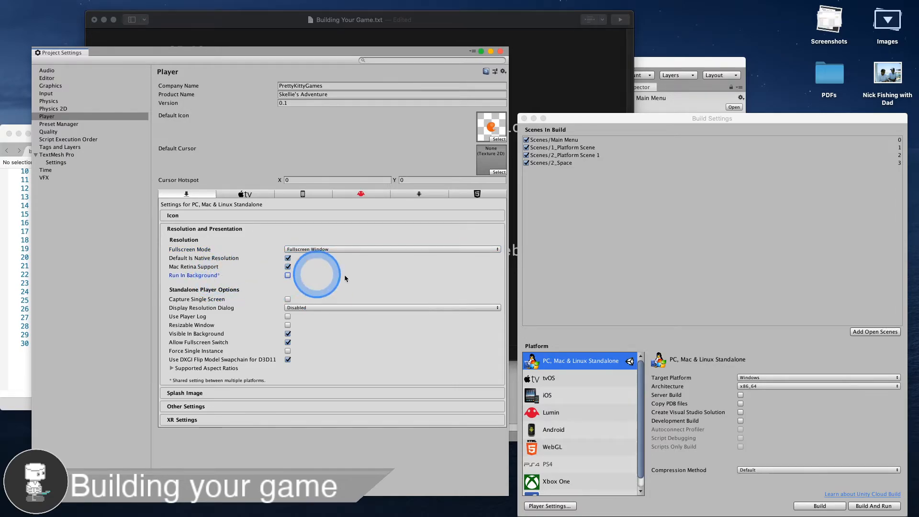
click(288, 276)
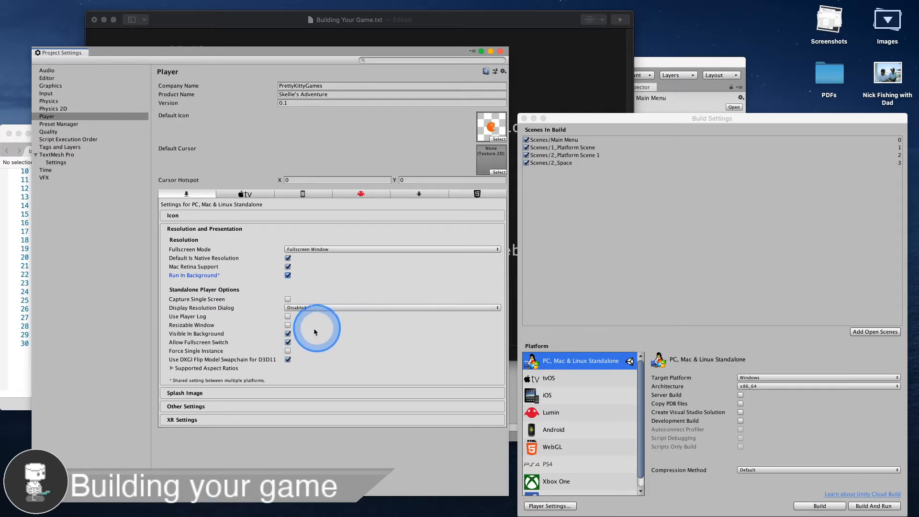
Step: Open the Splash Image settings for PC, Mac & Linux Standalone and examine the splash screen and logo options
click(228, 396)
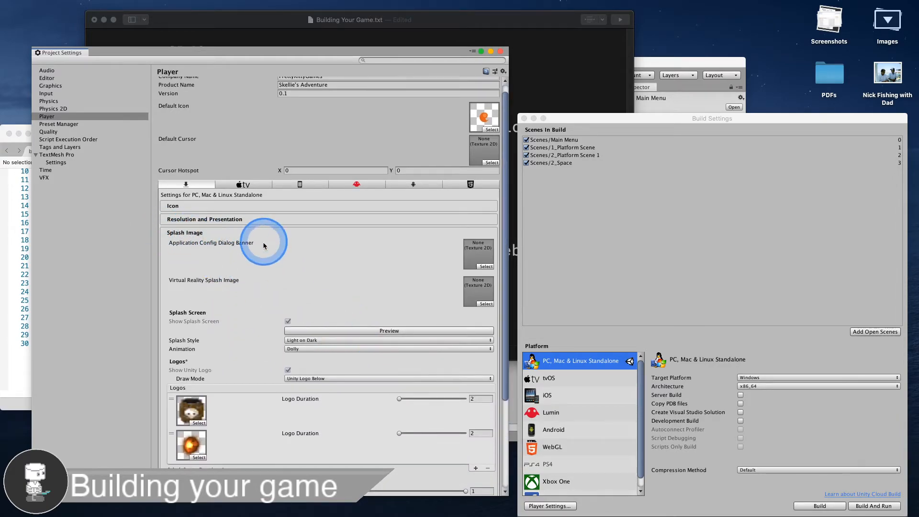
scroll(318, 263, down, 3)
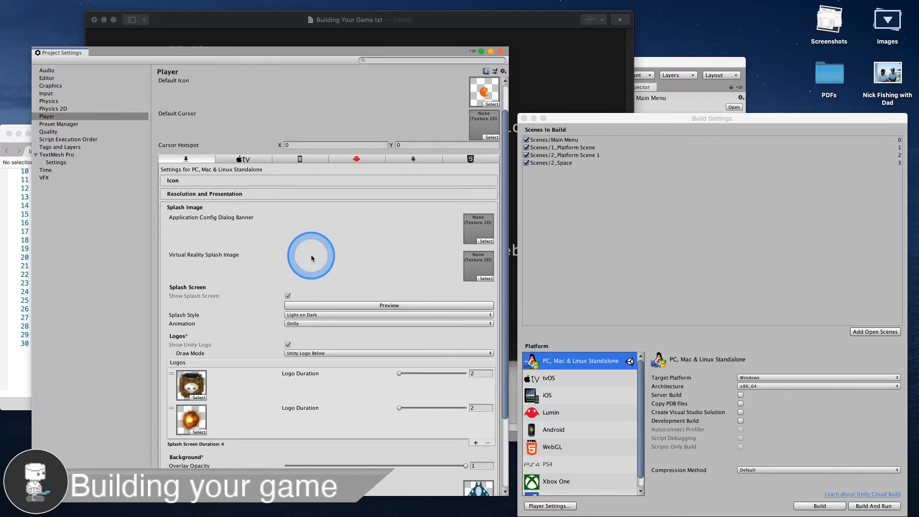
scroll(312, 254, down, 1)
Step: Bring the main editor window forward, close Build Settings, and move the Project Settings window clear of the Game view
click(681, 82)
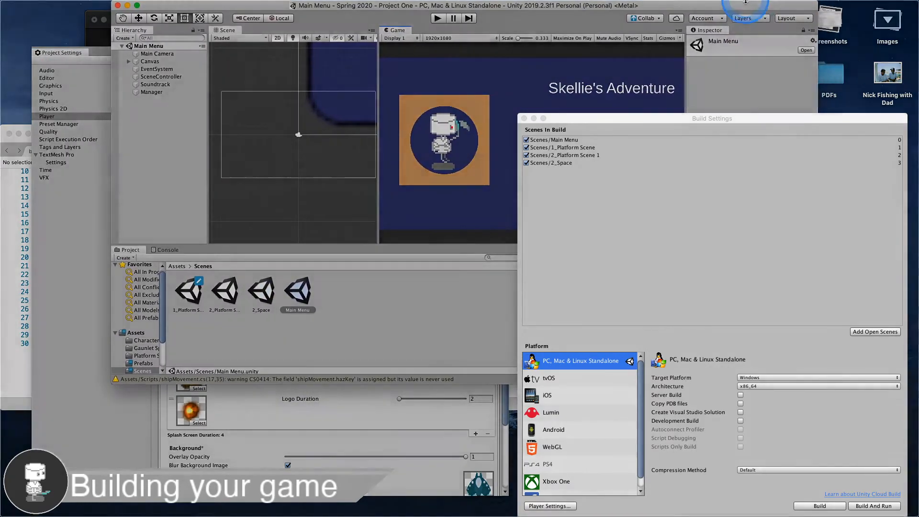
click(593, 120)
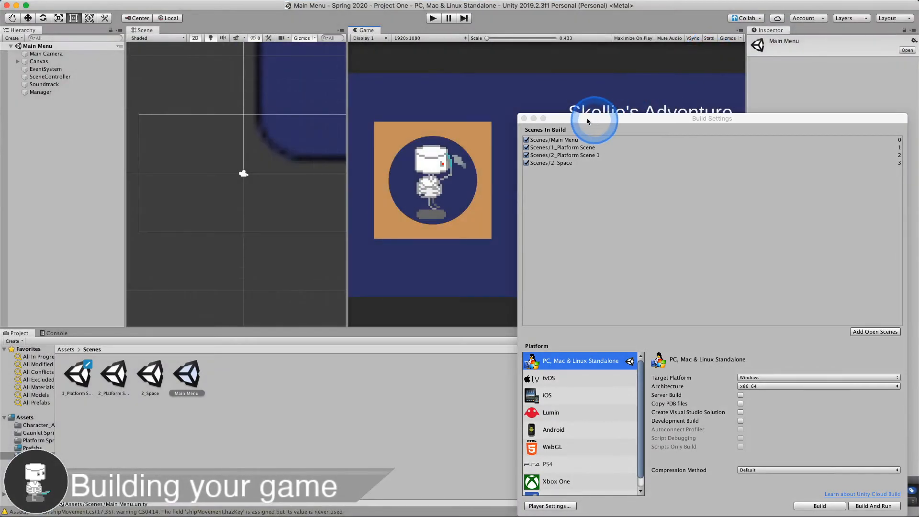
drag(333, 7, 449, 21)
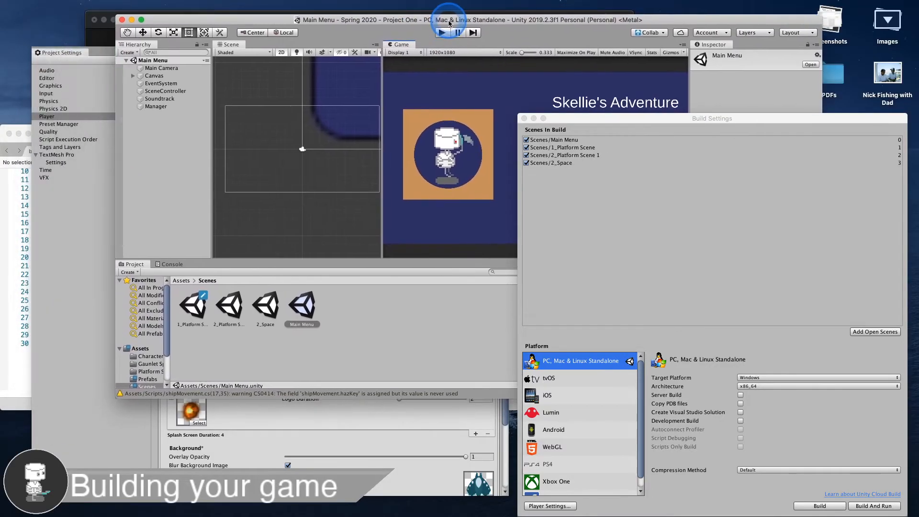
click(524, 118)
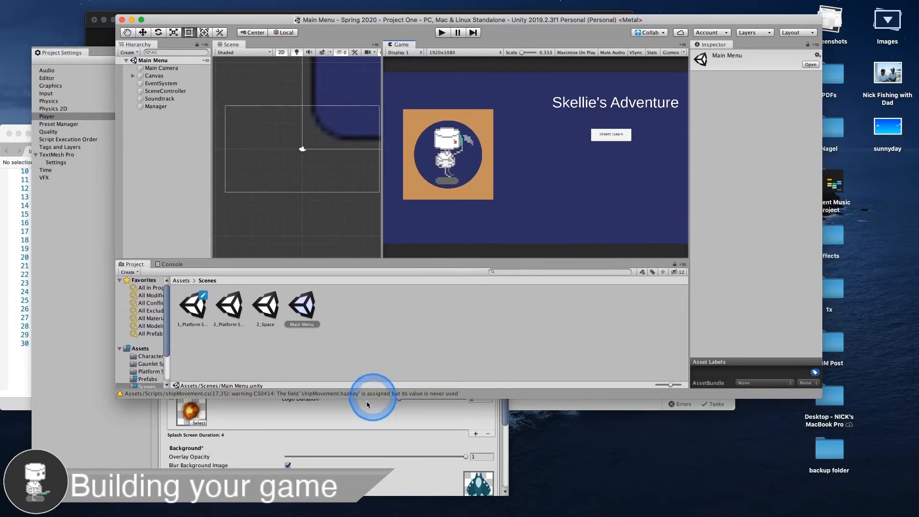
click(159, 425)
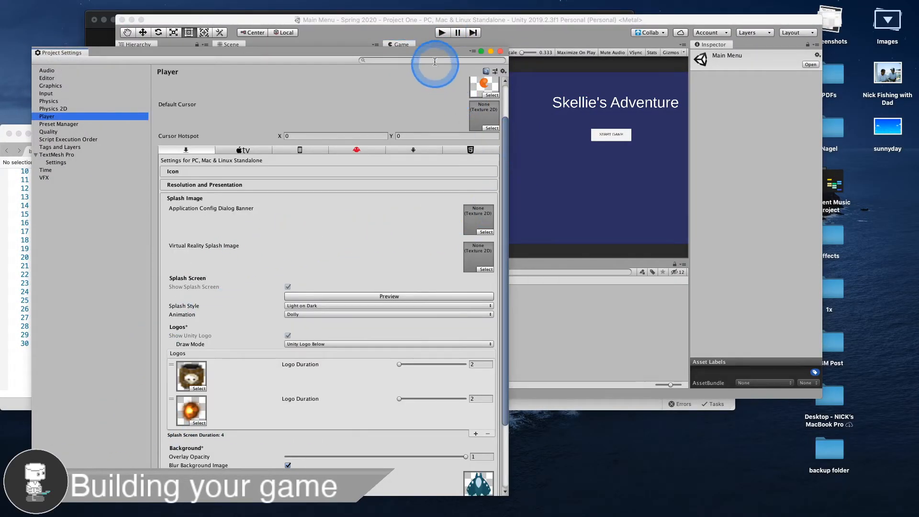
mouse_move(439, 58)
mouse_down()
mouse_move(403, 49)
mouse_move(429, 45)
mouse_move(410, 56)
mouse_move(424, 62)
mouse_up()
drag(483, 55, 435, 150)
Step: Remove both the barrel and the explosion logos from the splash screen's Logos list
scroll(401, 287, down, 3)
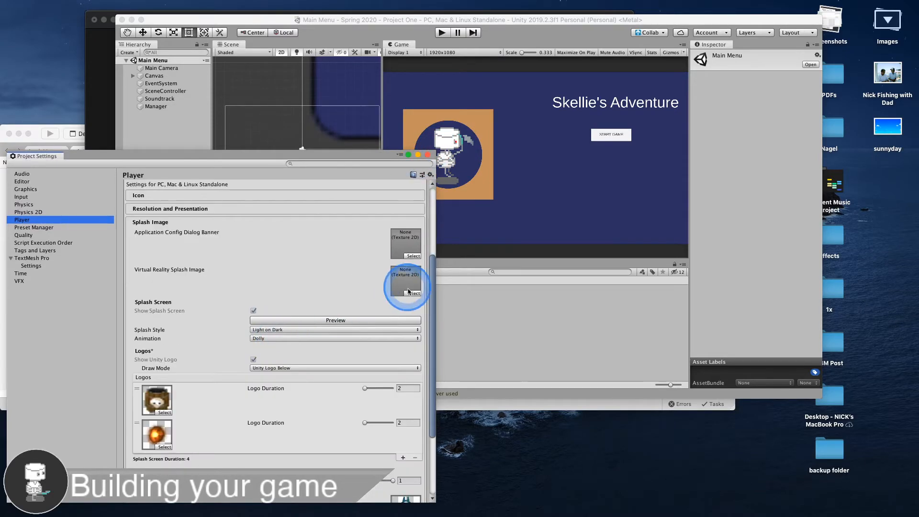
scroll(397, 326, down, 2)
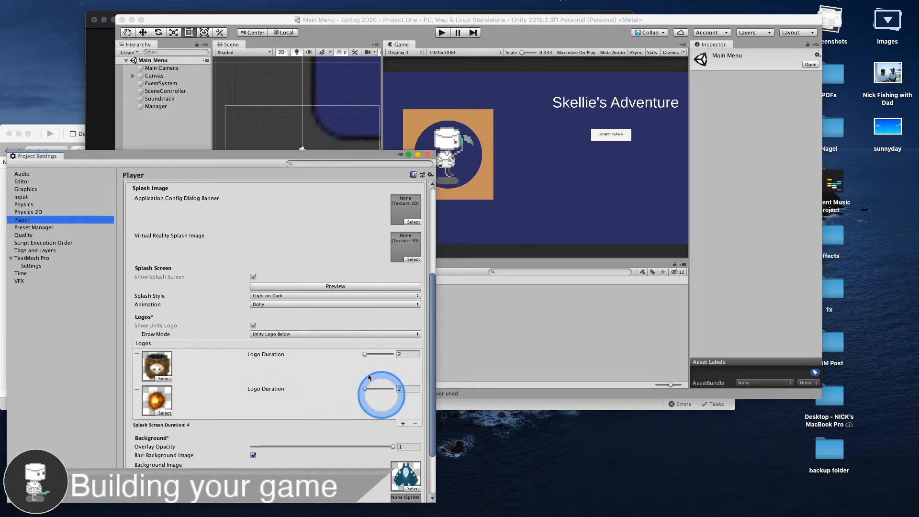
click(249, 367)
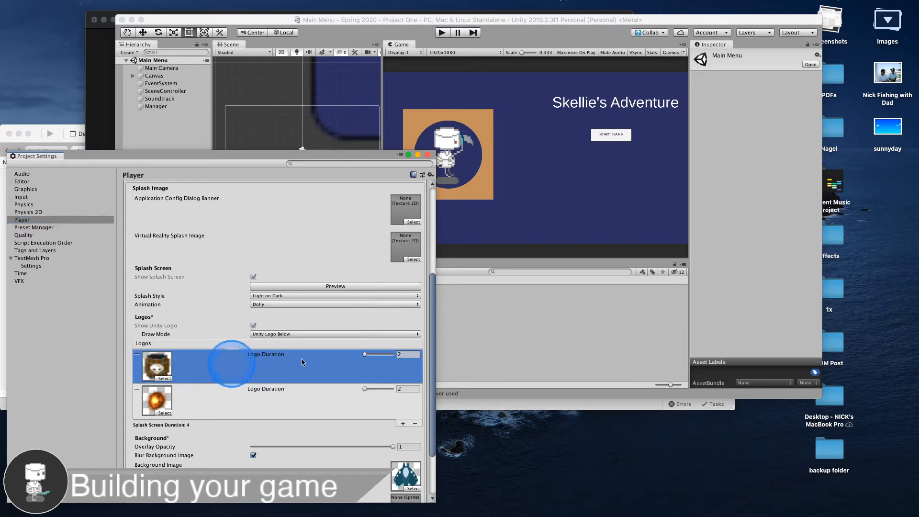
click(152, 365)
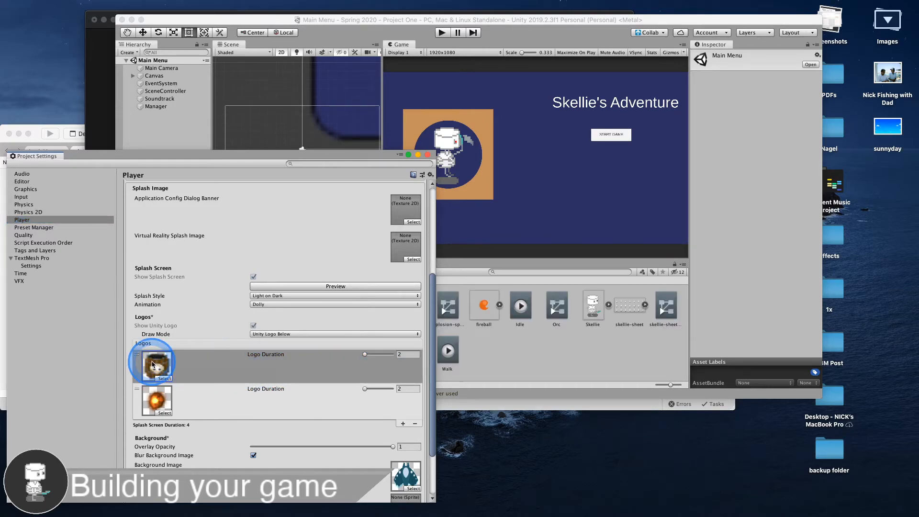
click(415, 423)
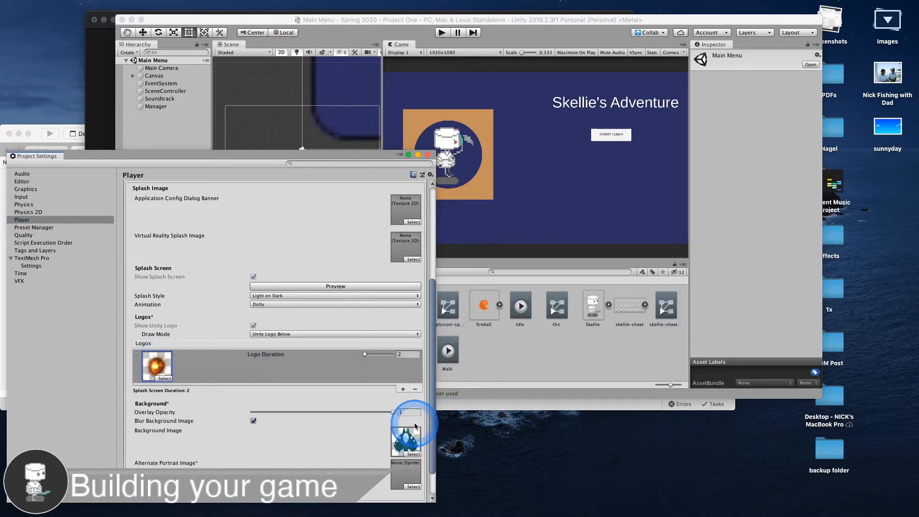
click(416, 389)
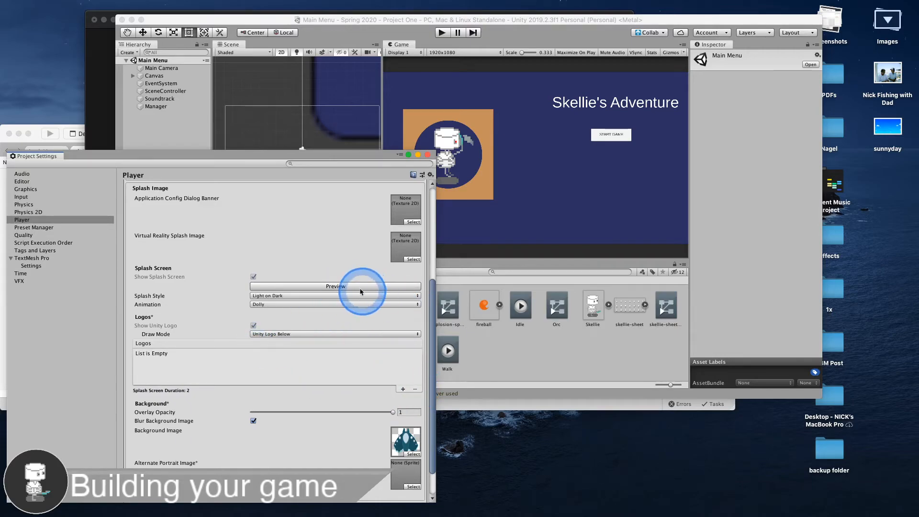
Step: Preview the splash screen without custom logos and locate its Background Image sprite in the project assets
click(311, 286)
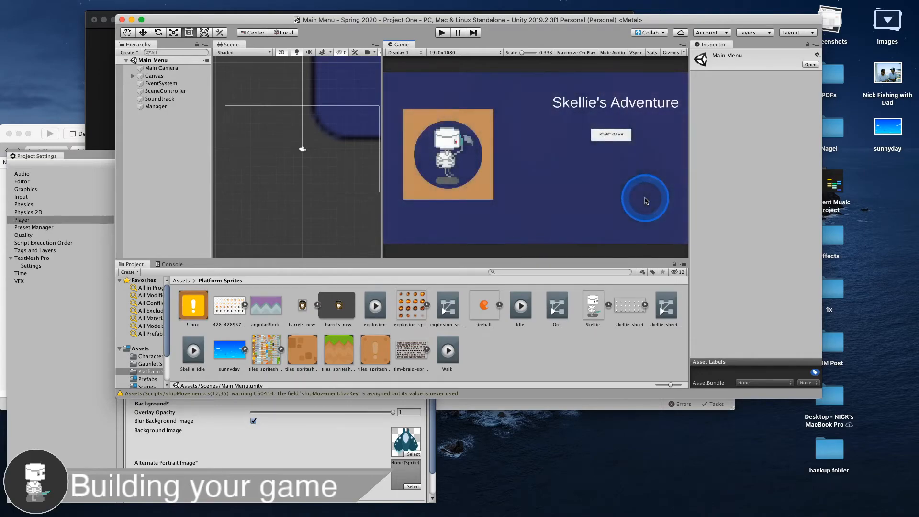
click(86, 446)
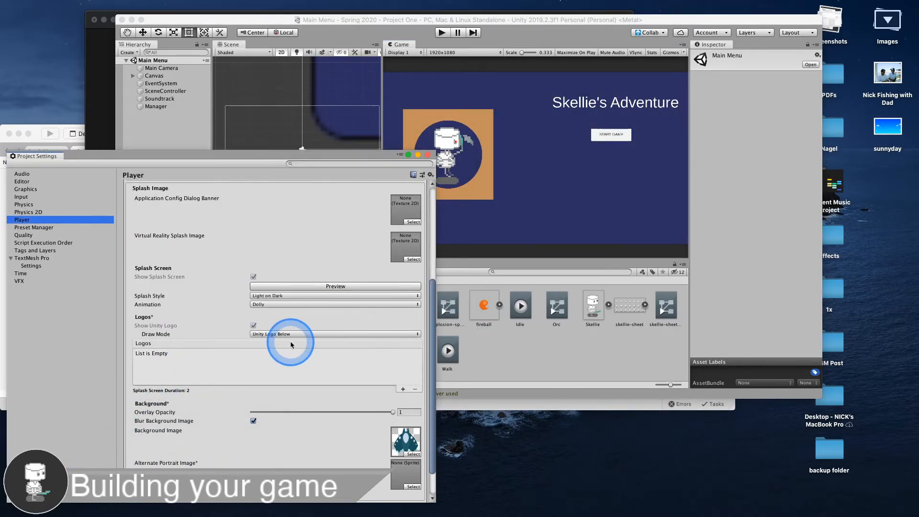
scroll(338, 386, down, 3)
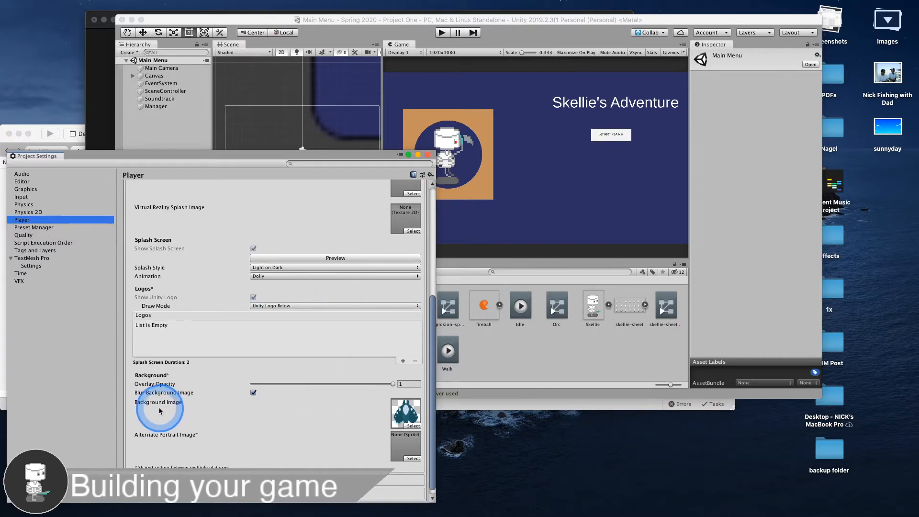
click(401, 409)
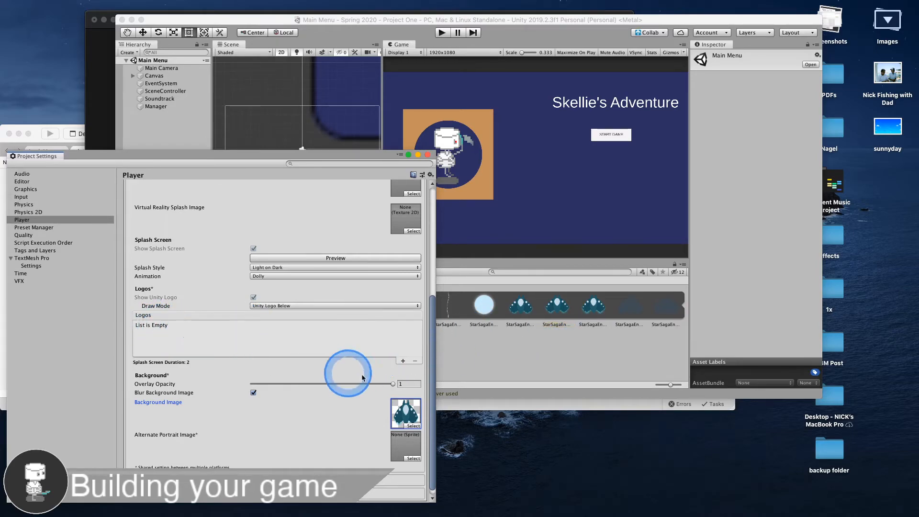
Step: Add a splash screen logo and assign the barrels_new sprite to it
click(403, 361)
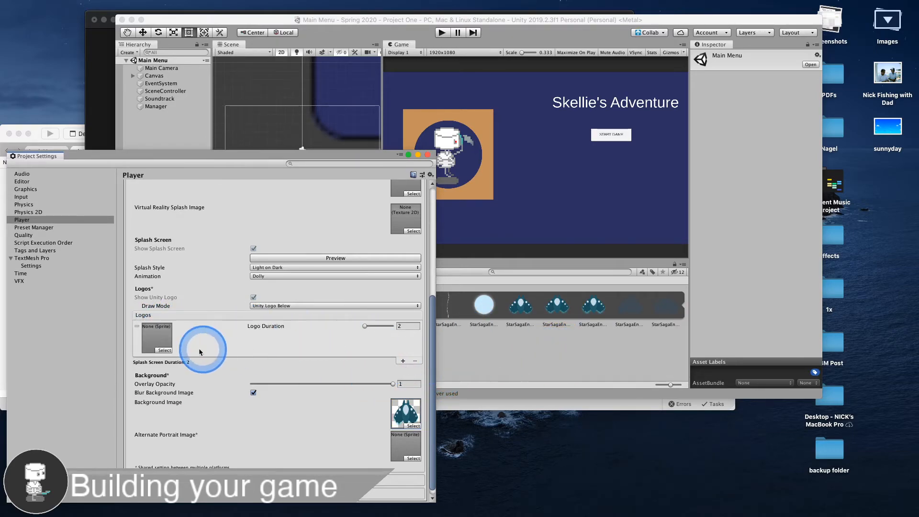
click(169, 350)
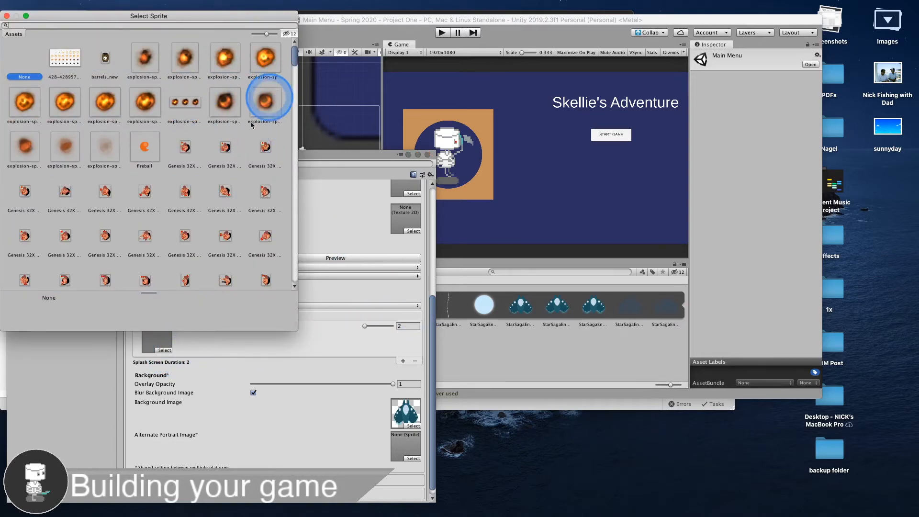
click(106, 60)
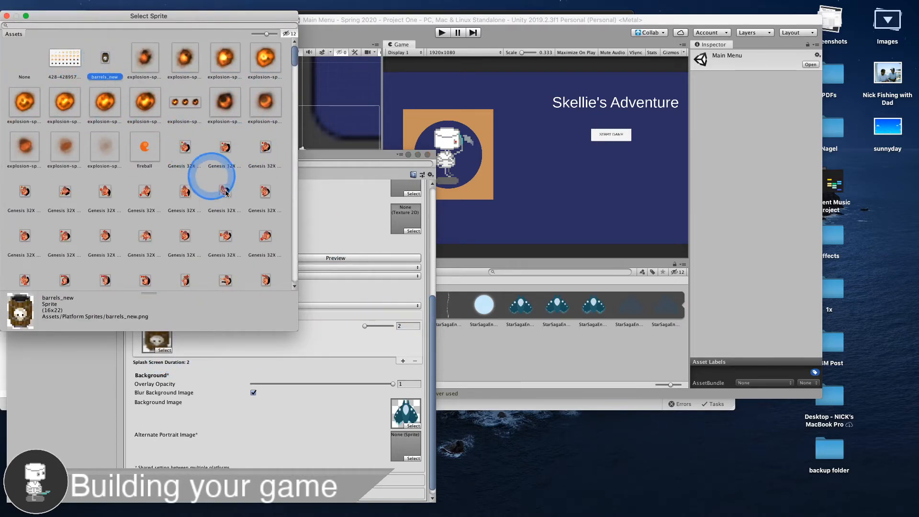
click(6, 16)
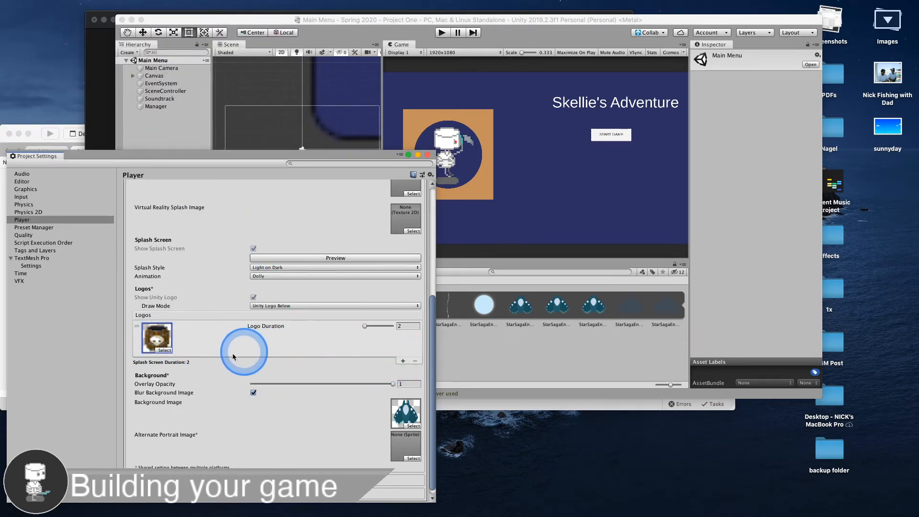
Step: Add a second splash screen logo and assign the StarSagaEnemies_2 sprite to it
click(404, 360)
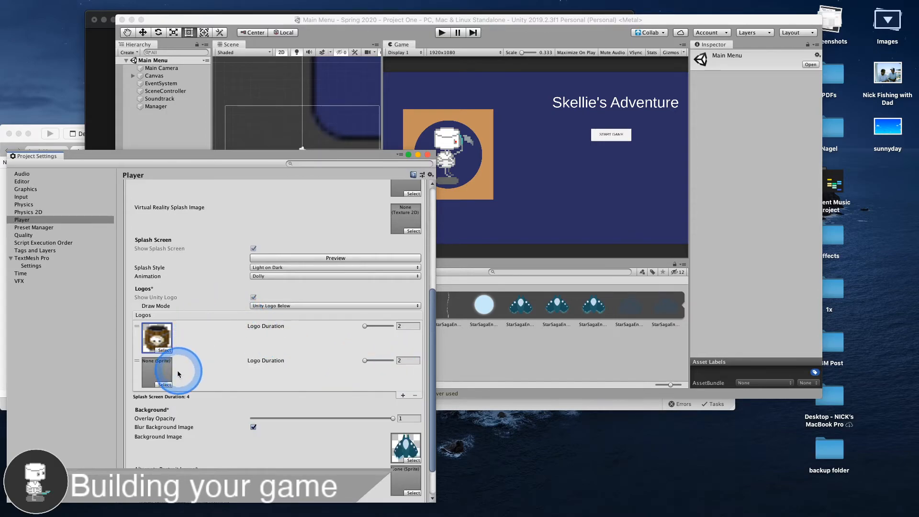
click(165, 385)
scroll(182, 239, down, 10)
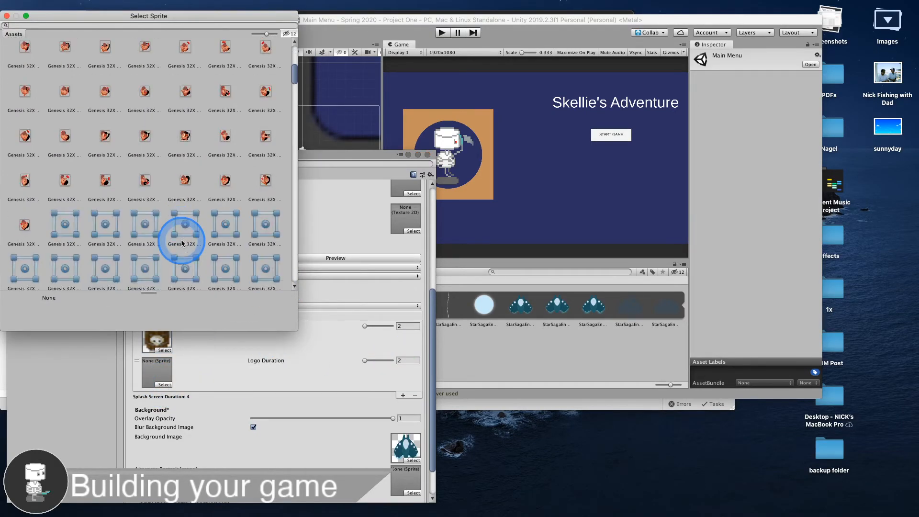
scroll(182, 244, down, 4)
scroll(182, 243, down, 15)
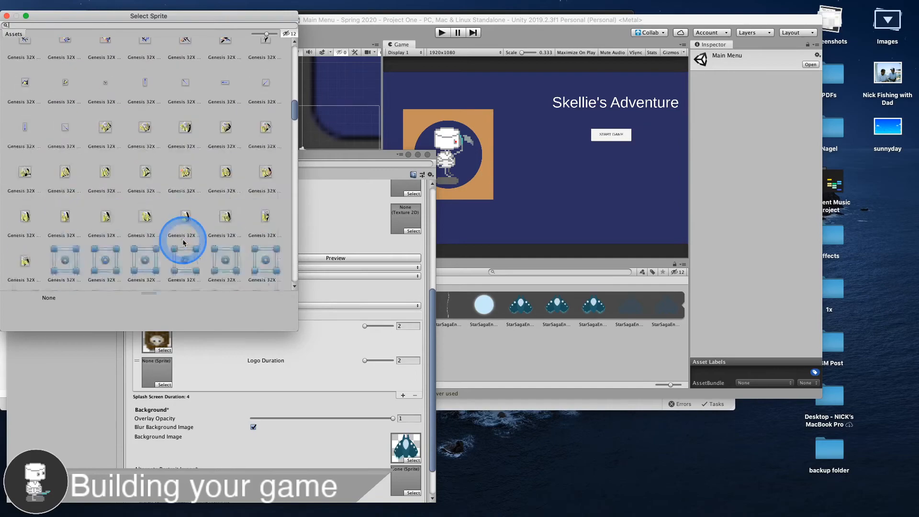
scroll(183, 243, down, 10)
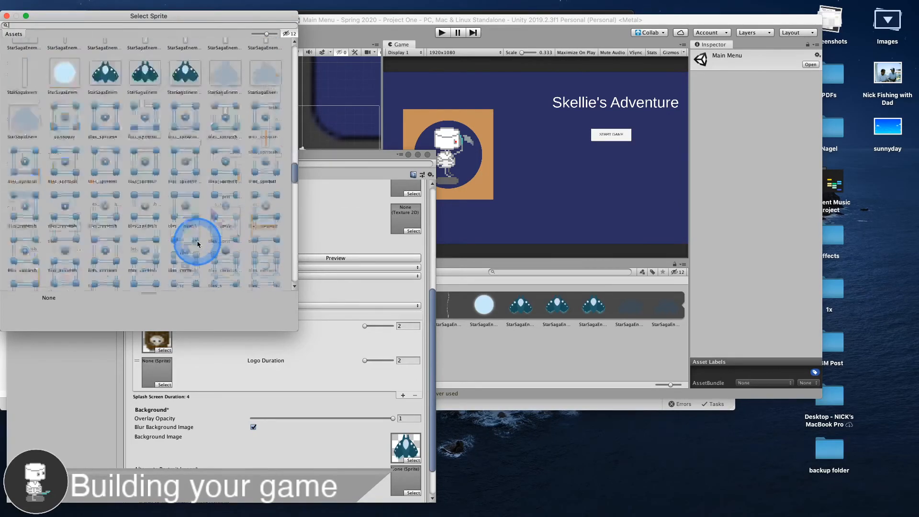
scroll(198, 245, up, 5)
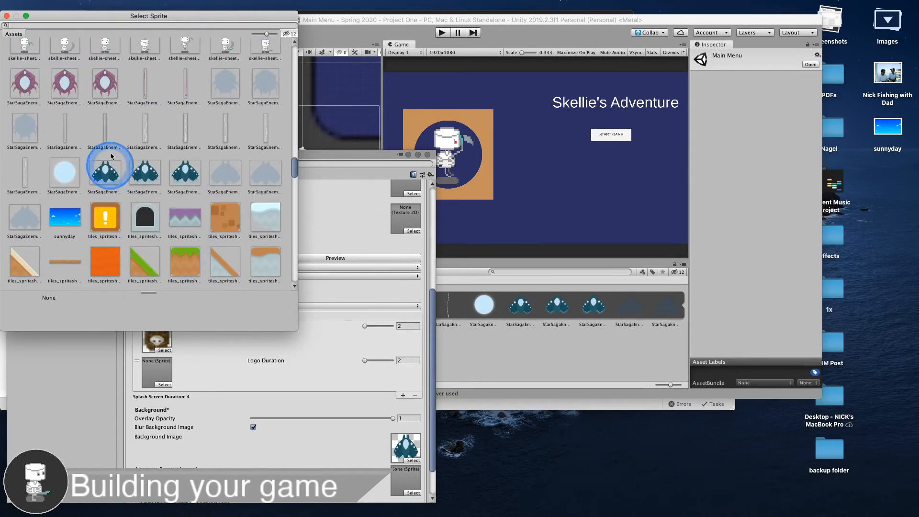
click(105, 86)
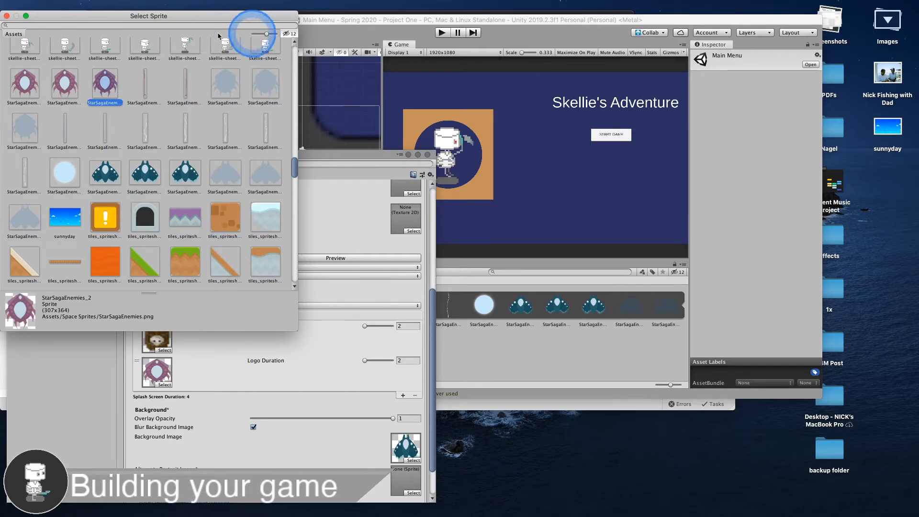
click(6, 16)
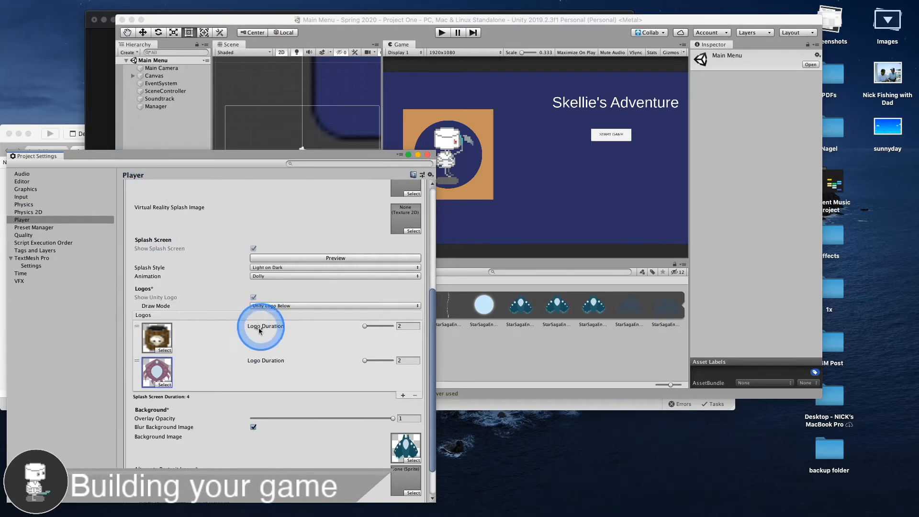
Step: Review the Splash Style and Animation options without changing them, and preview the splash screen with both logos
click(269, 269)
click(207, 270)
click(260, 277)
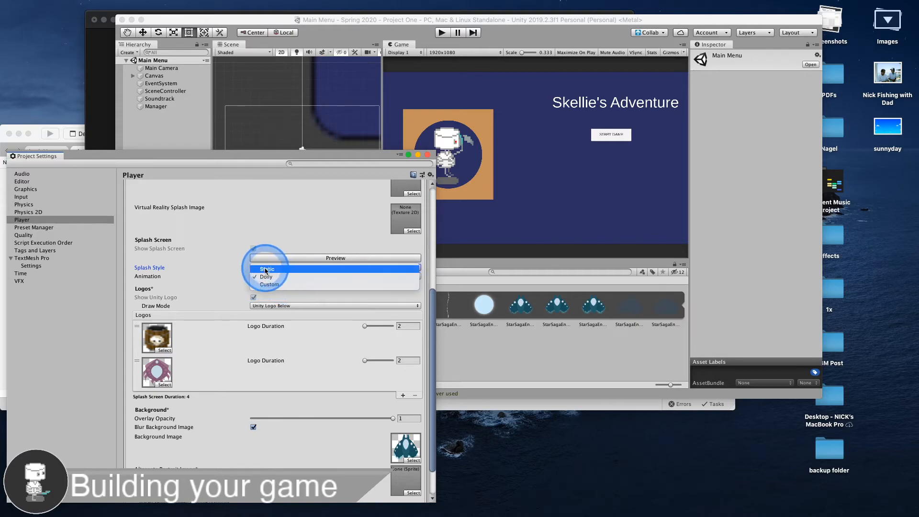
click(220, 225)
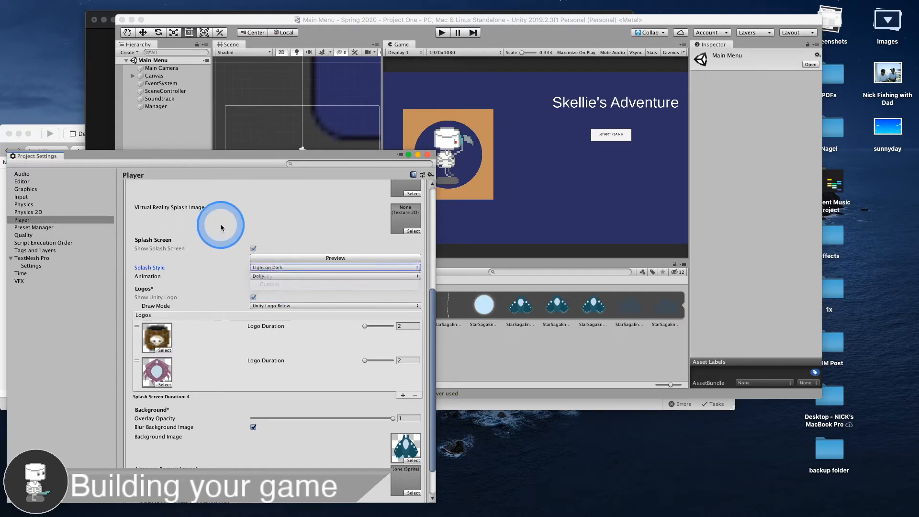
click(277, 261)
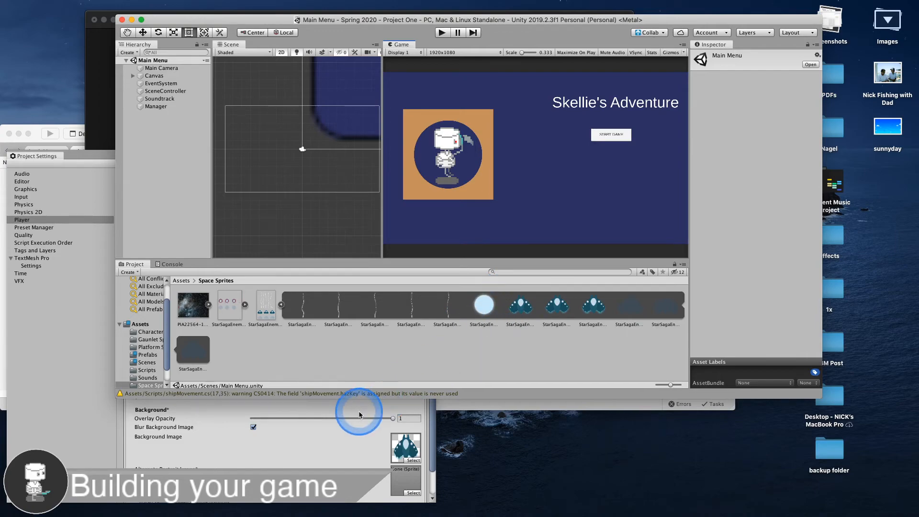
click(213, 444)
Step: Collapse the Splash Image section and examine the rendering, Mac App Store, configuration and optimization options under Other Settings
scroll(216, 446, down, 3)
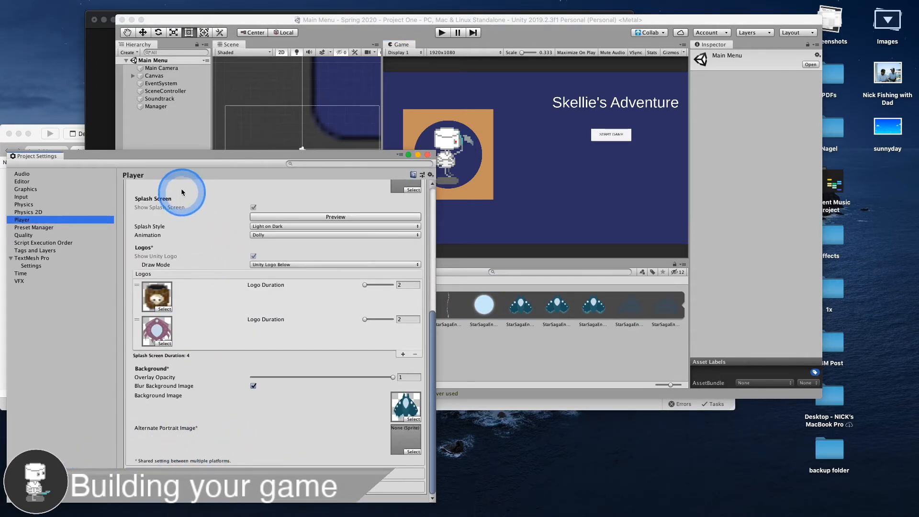
scroll(205, 340, up, 6)
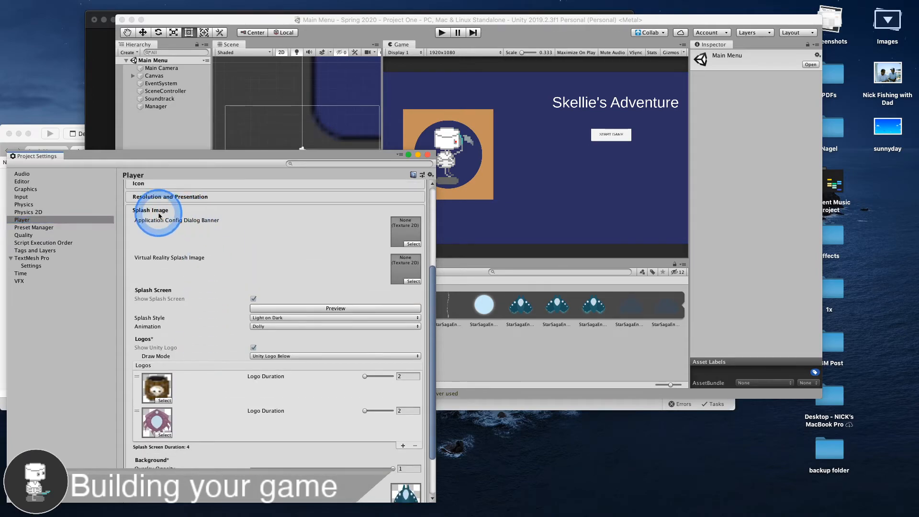
click(146, 211)
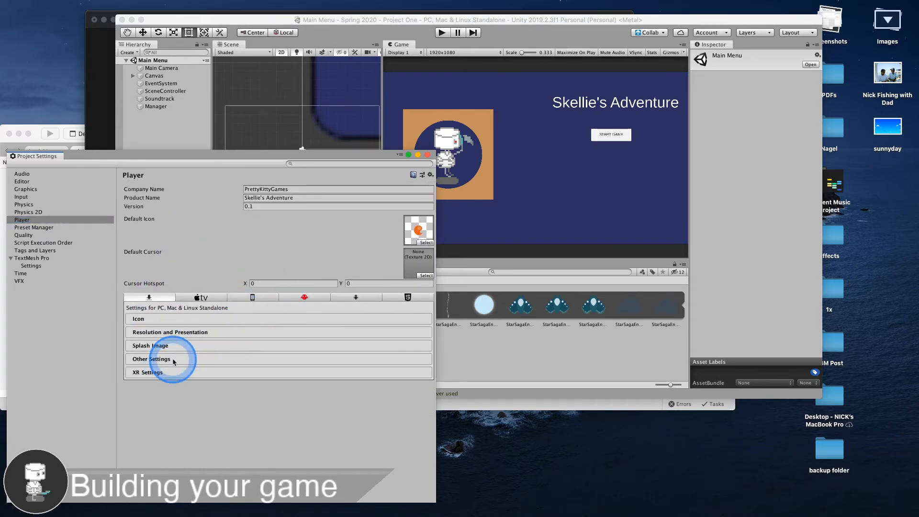
click(172, 359)
scroll(290, 384, down, 6)
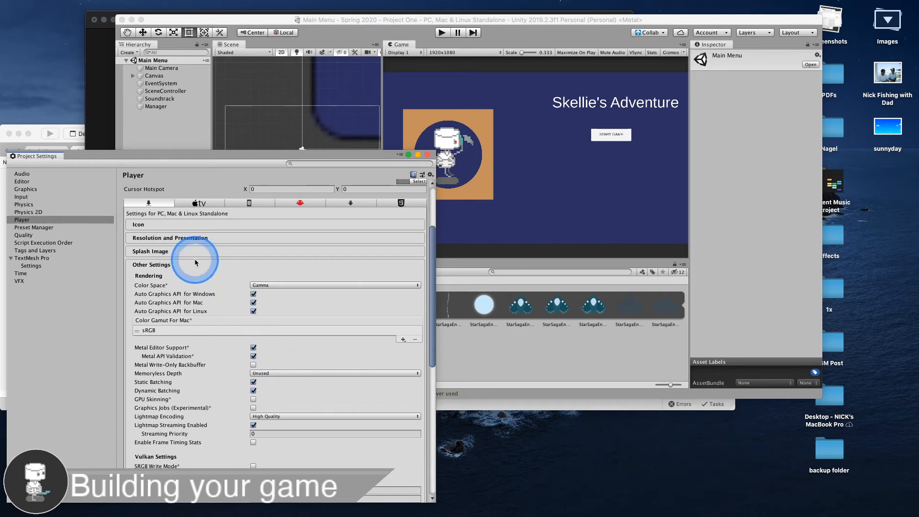
scroll(247, 349, down, 4)
scroll(247, 349, down, 7)
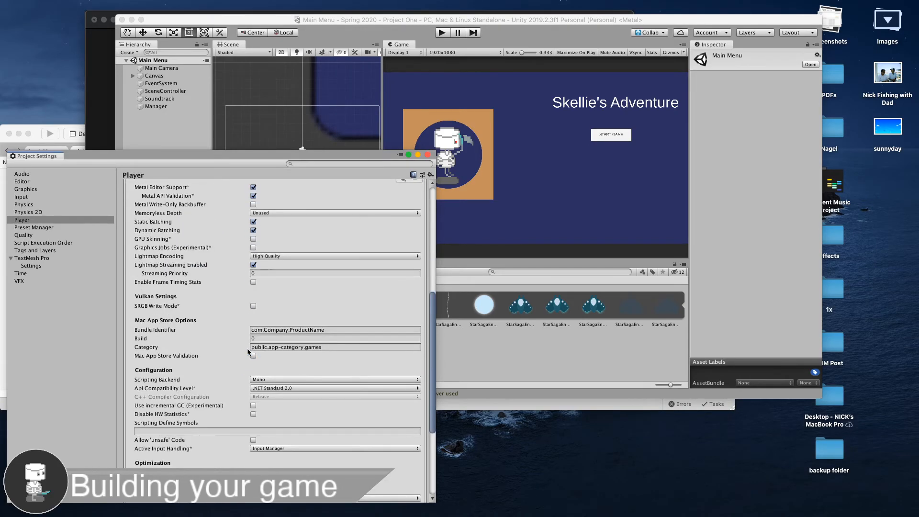
scroll(302, 363, down, 9)
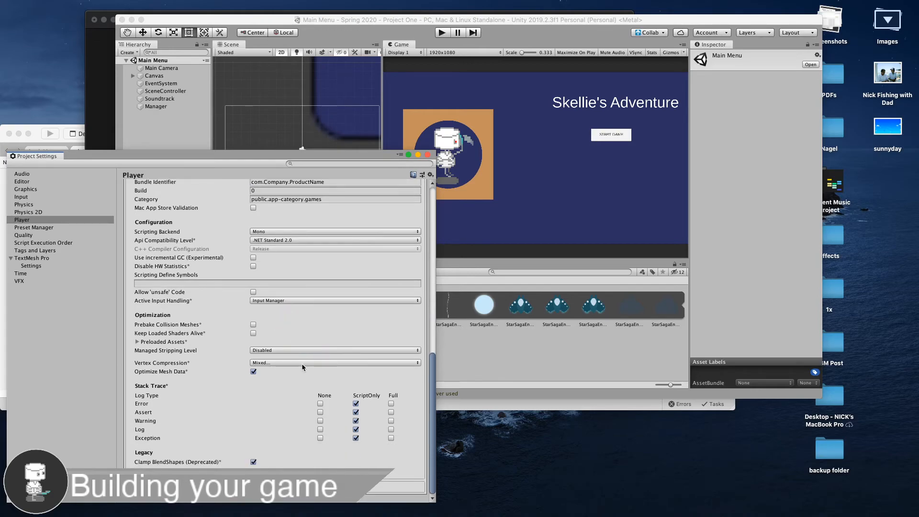
scroll(236, 392, up, 15)
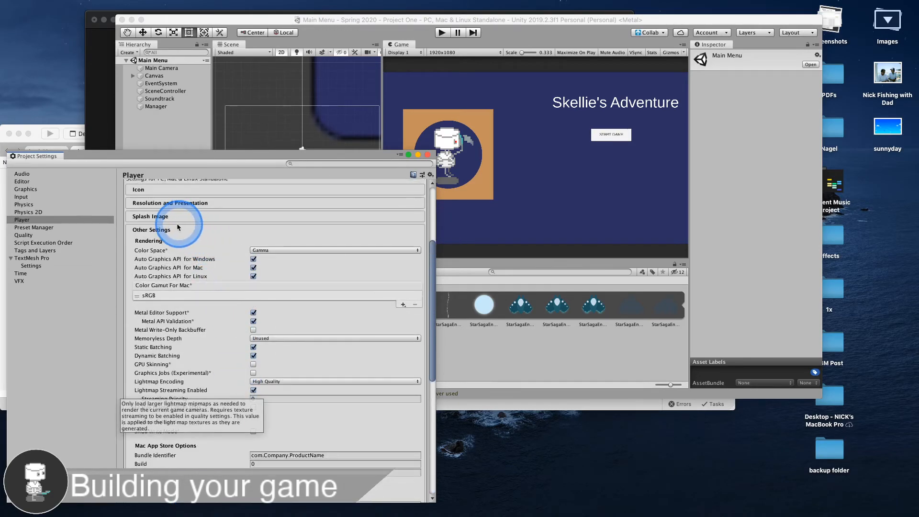
click(180, 223)
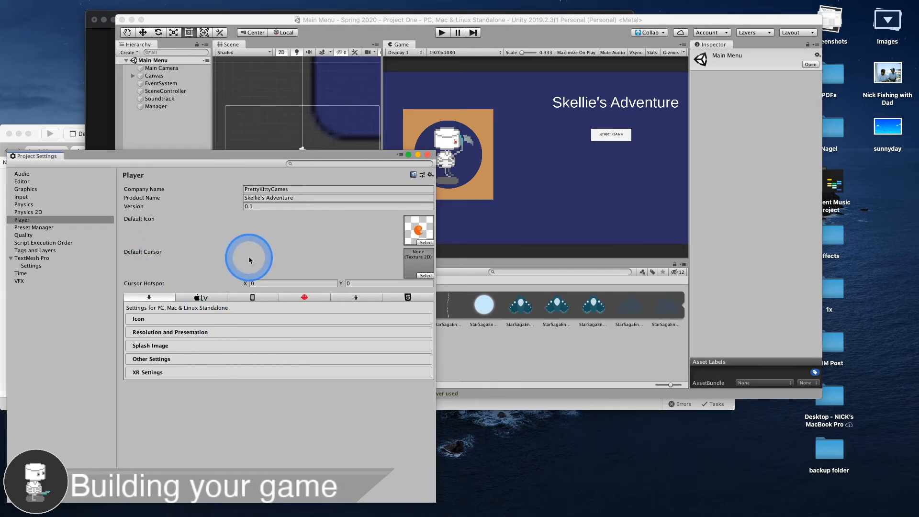
Step: Close Project Settings, open Build Settings, and move its window fully into view
click(428, 156)
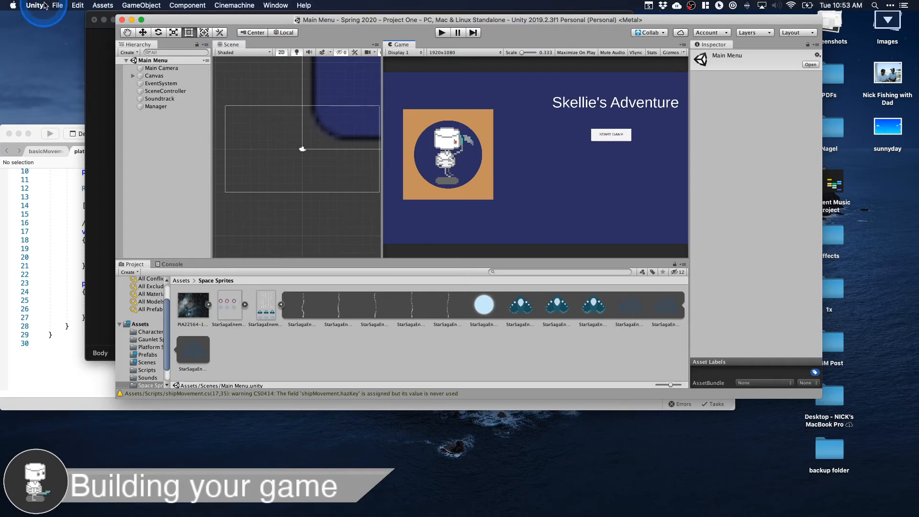
click(77, 5)
mouse_move(57, 5)
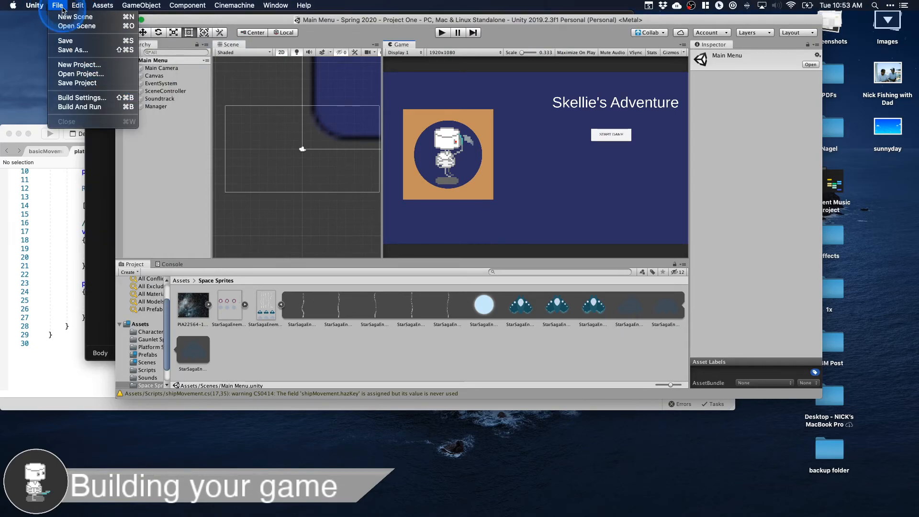
click(72, 98)
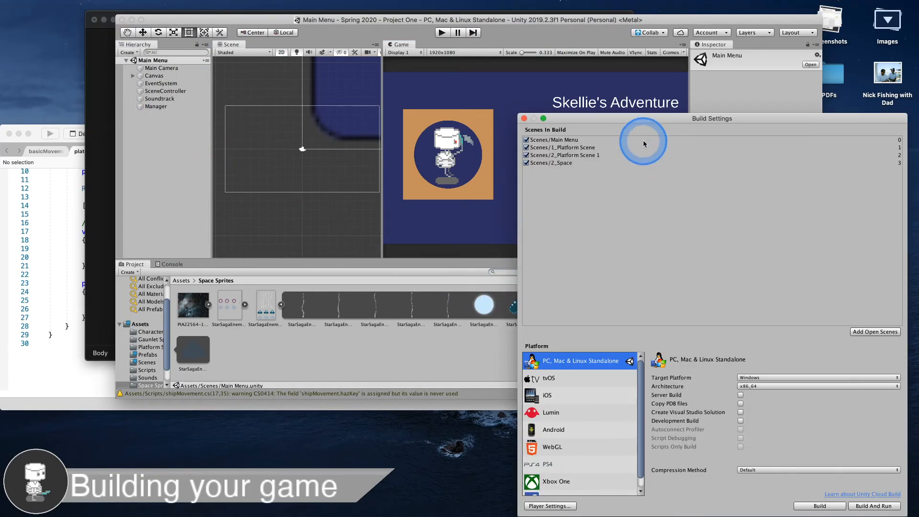
drag(654, 123, 329, 61)
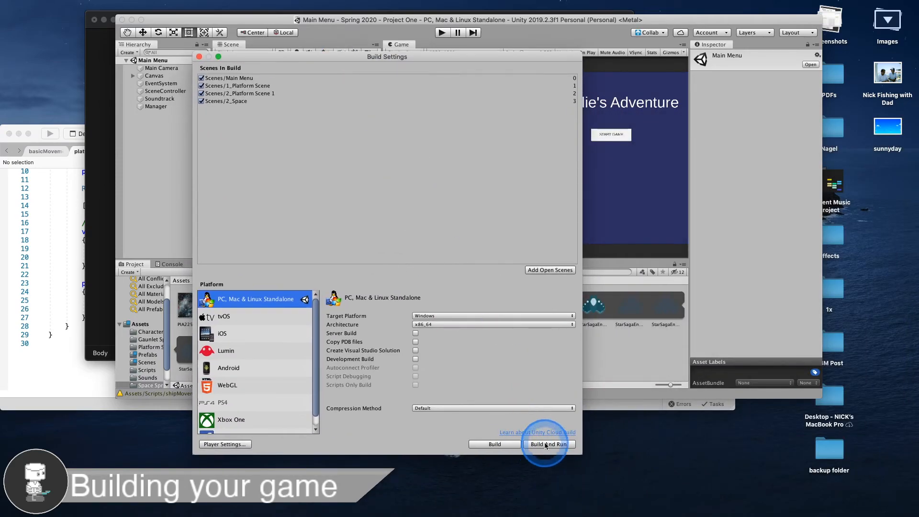
Step: Back out of the Windows build's save dialog and set the target platform to Mac OS X
click(488, 444)
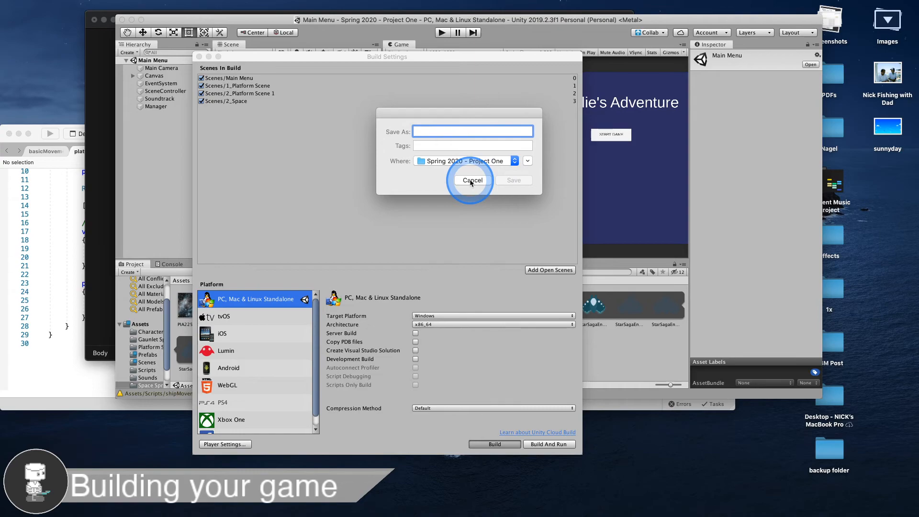
click(472, 180)
click(472, 316)
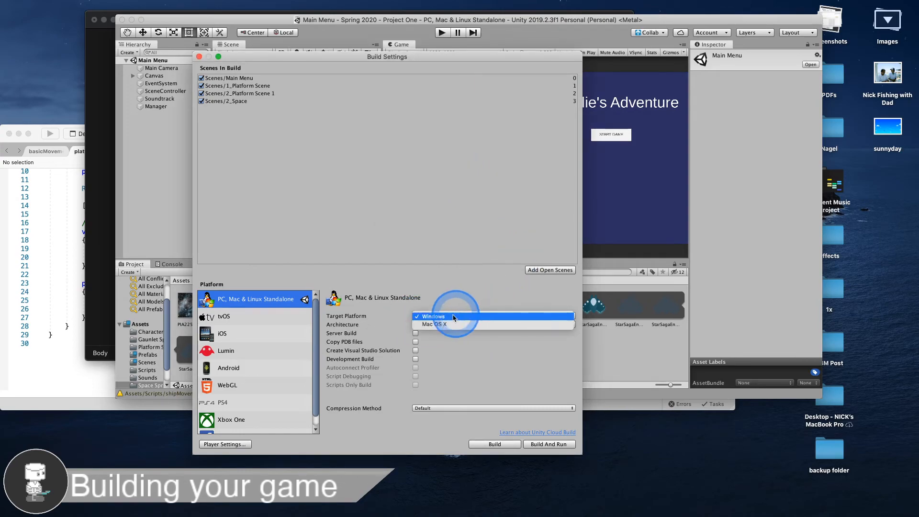
click(440, 327)
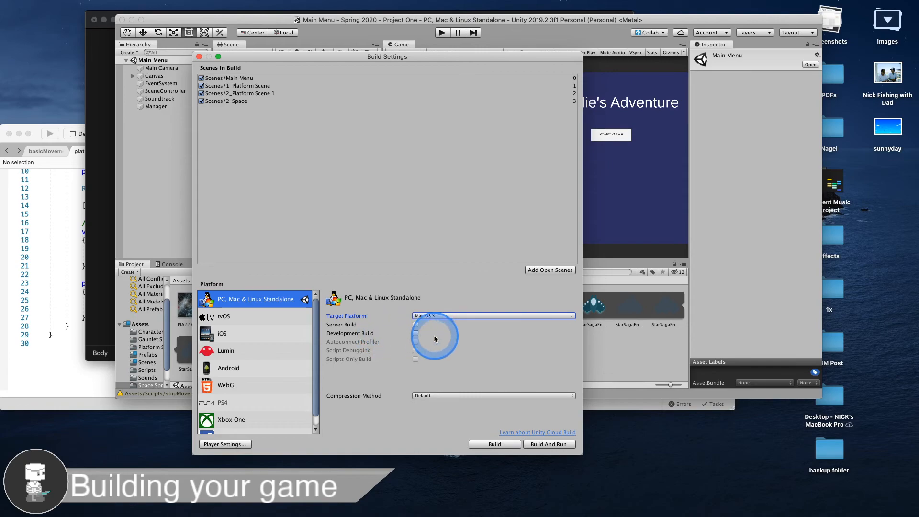
Step: Build the Mac version to the Desktop as Skellie's Adventure and allow Unity's notifications
click(486, 445)
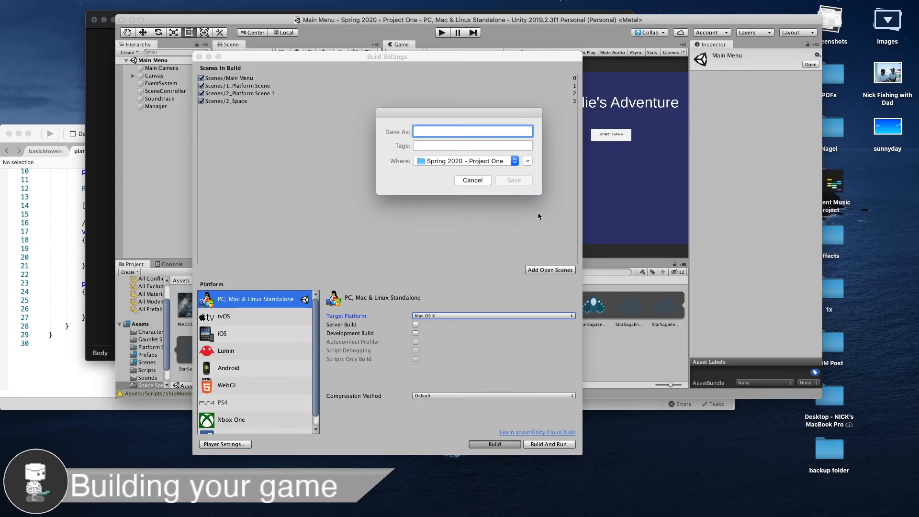
key(super+d)
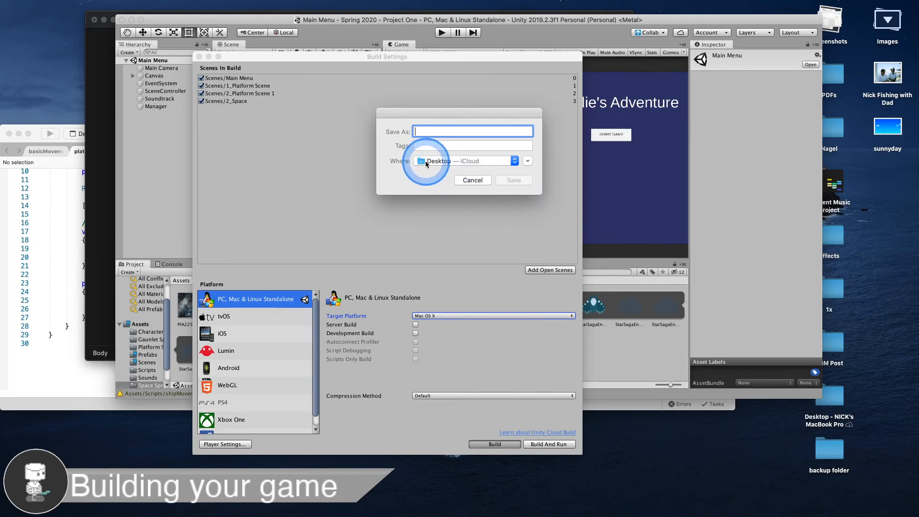
text(Sk)
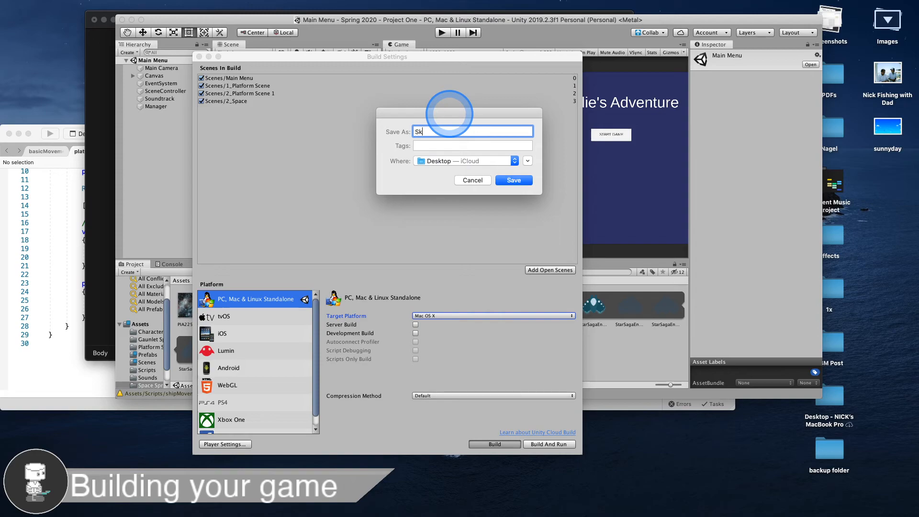
text(ellie')
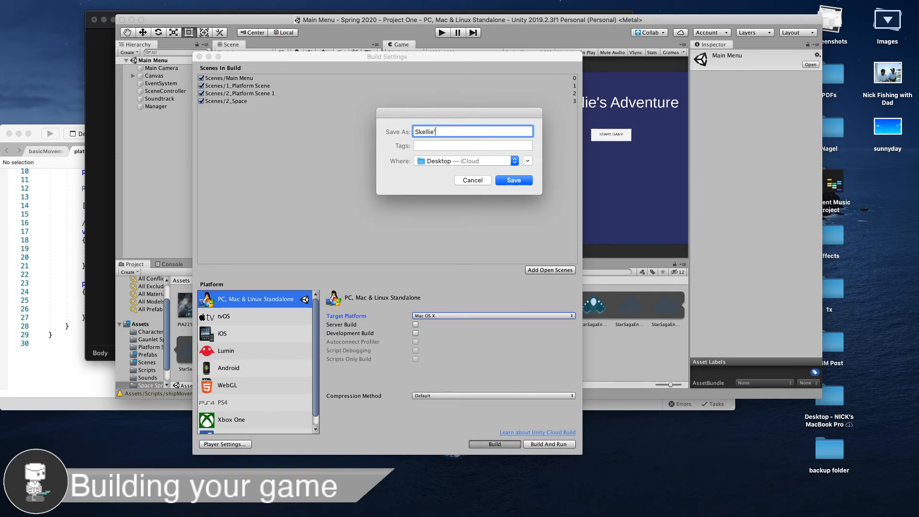
text(s A)
key(Return)
click(516, 184)
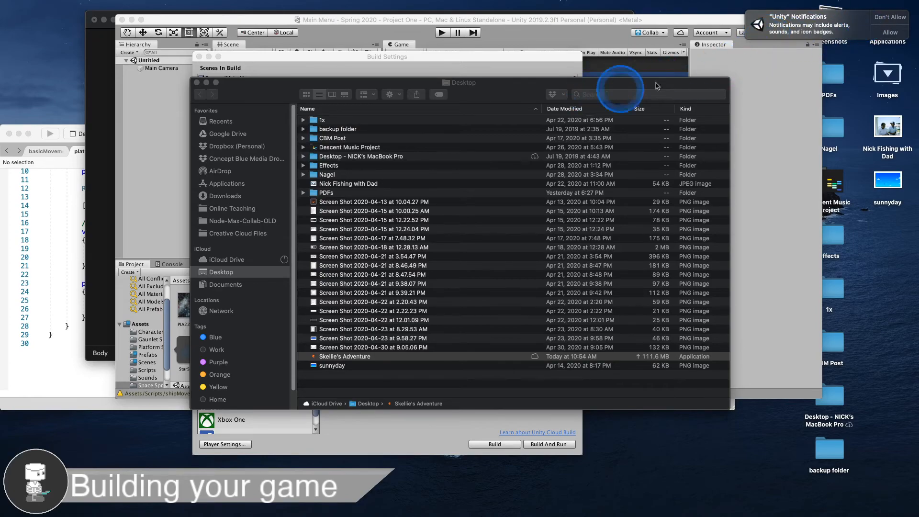
click(889, 33)
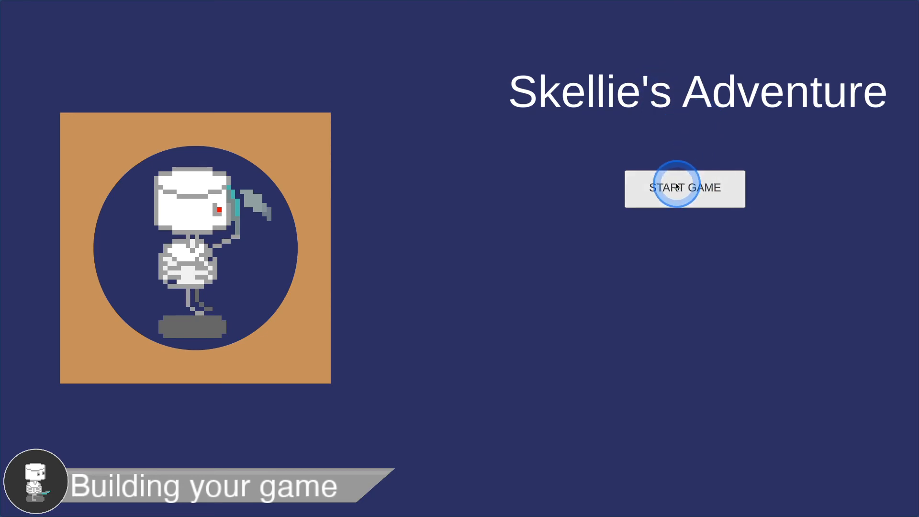
Step: Start the game in the built application and test jumping, attacking and moving left and right in Level One
click(651, 190)
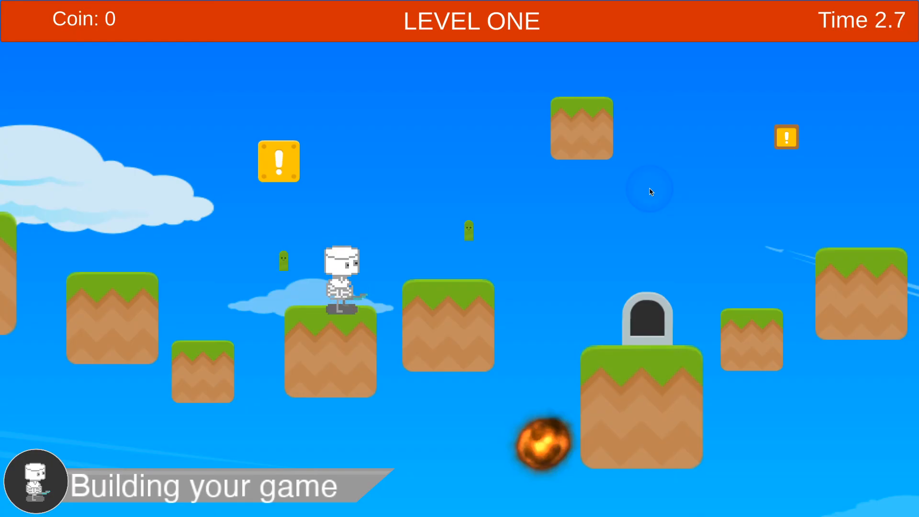
key(space)
key(ctrl)
key(ctrl)
key(space)
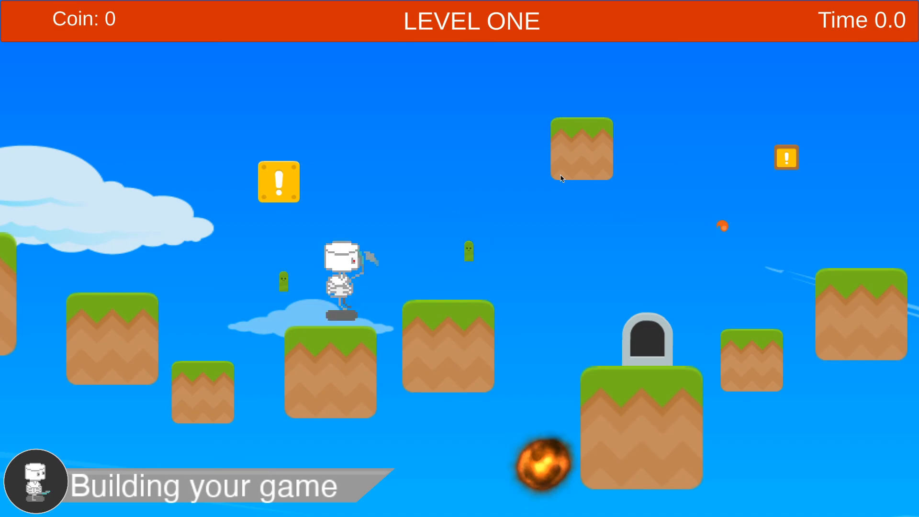
key(Left)
key(ctrl)
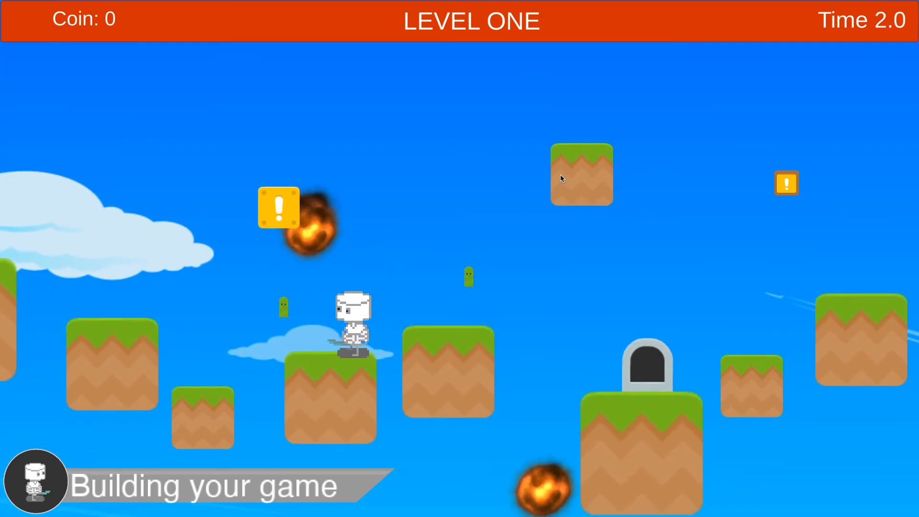
key(space)
key(Right)
key(space)
key(Left)
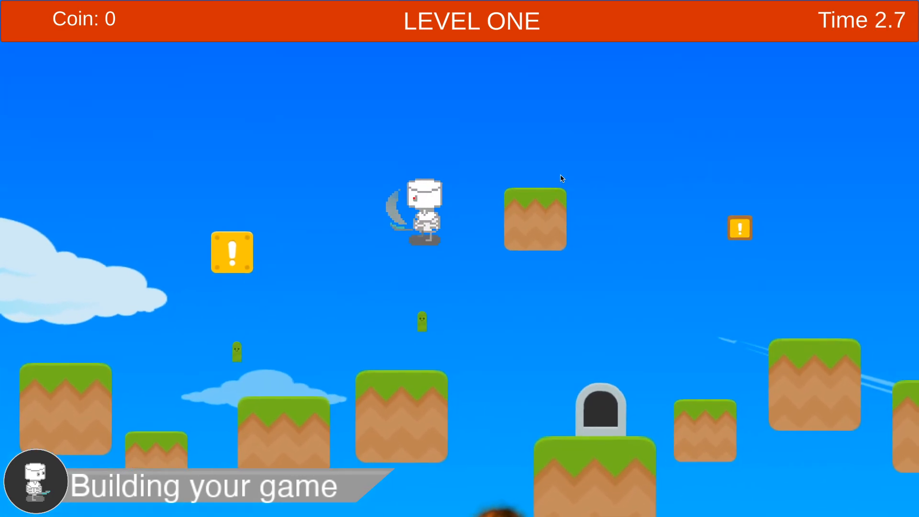
Step: Collect the two green pickups in Level One and try to jump across the platforms toward the doorway
key(Left)
key(Right)
key(space)
key(Right)
key(space)
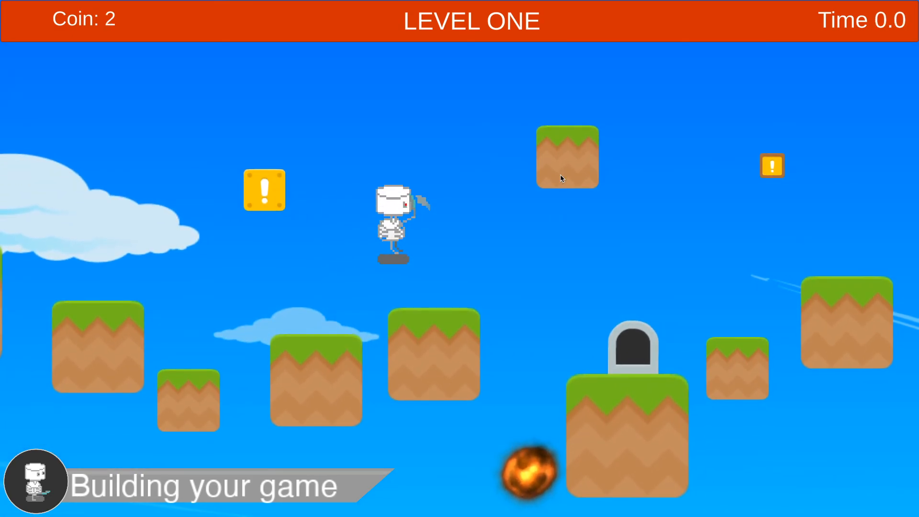
key(Right)
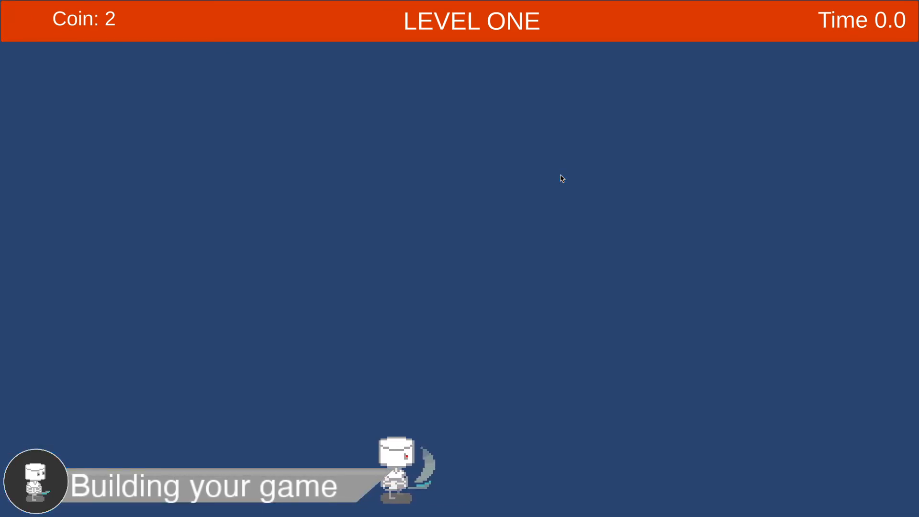
Step: Relaunch the built game from the Desktop and start a new game
key(ctrl+Left)
double_click(888, 74)
click(757, 154)
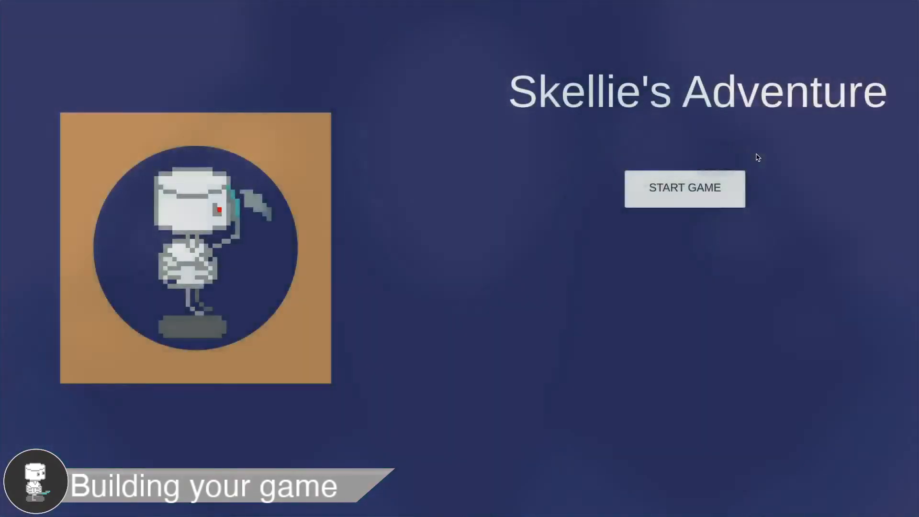
click(700, 186)
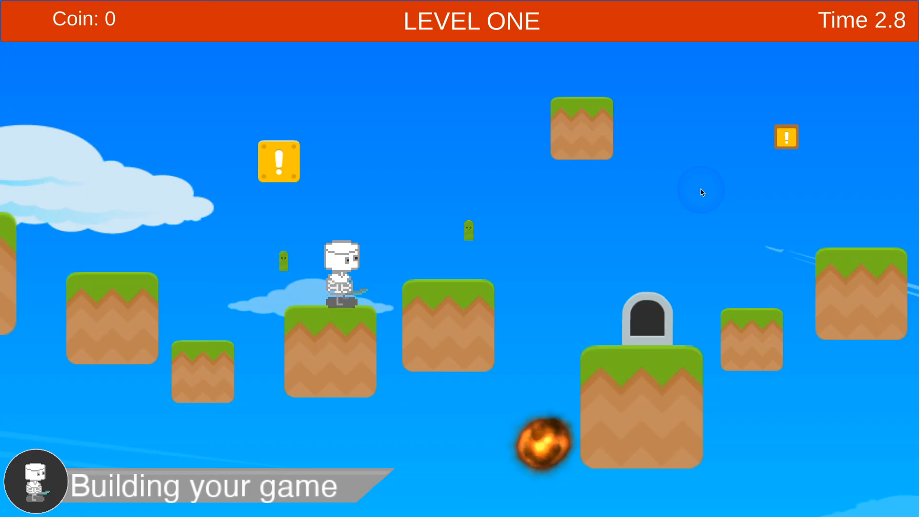
Step: Collect both green pickups in Level One and jump across the platforms into the doorway to Level Two
key(Left)
key(space)
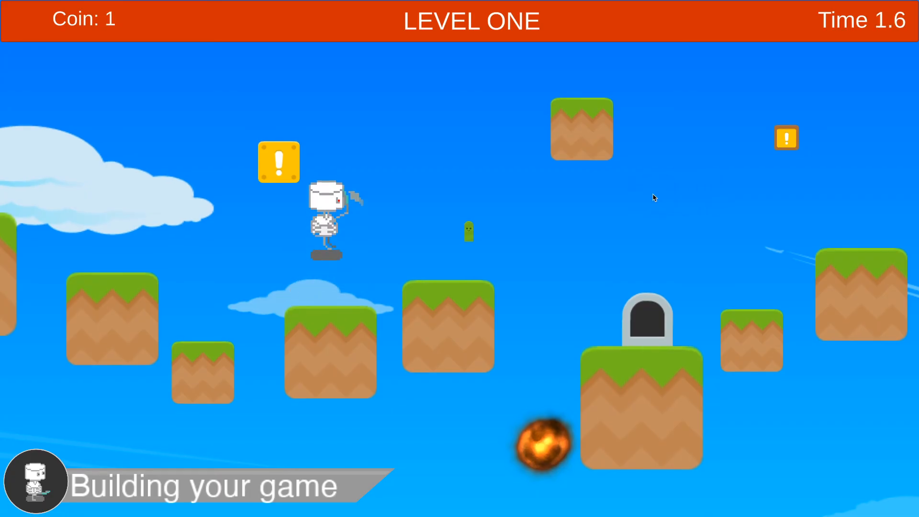
key(Right)
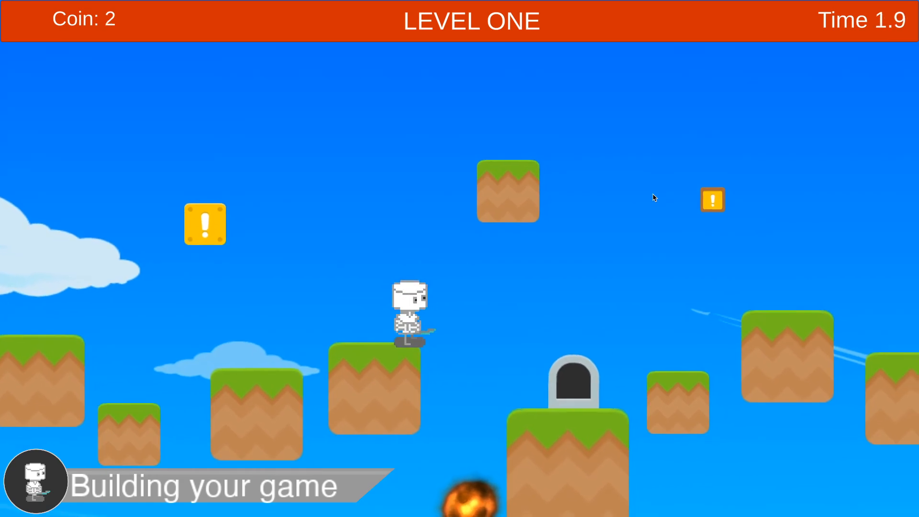
key(Right)
key(space)
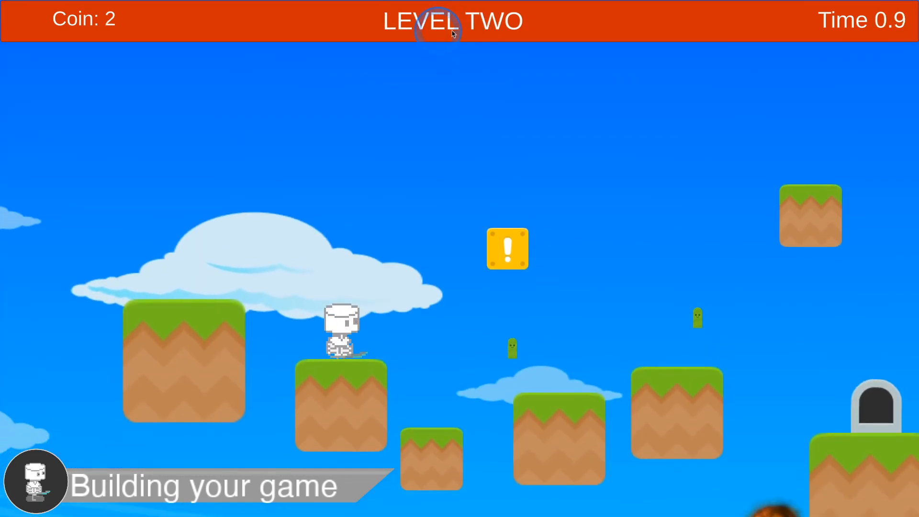
Step: Cross the Level Two platforms, collecting both green pickups, and go through the doorway to the next scene
key(Right)
key(Right)
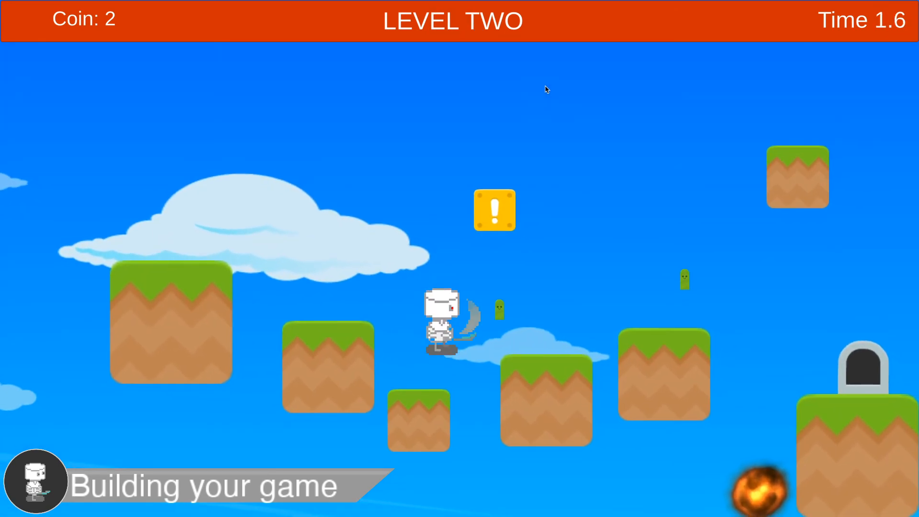
key(space)
key(Right)
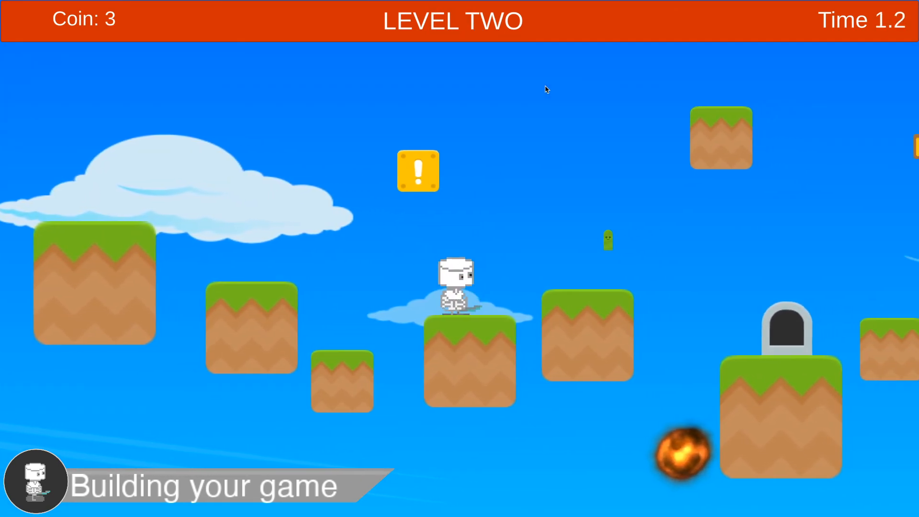
key(space)
key(Right)
key(Right)
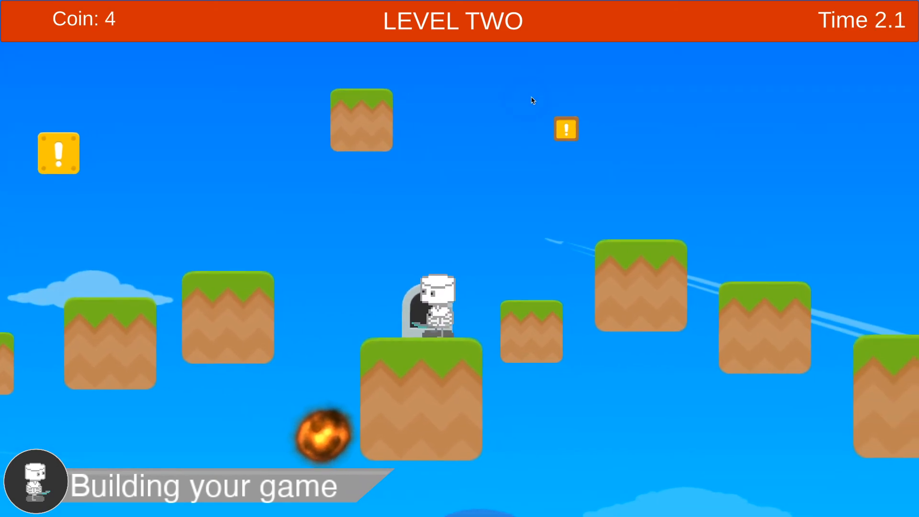
click(601, 99)
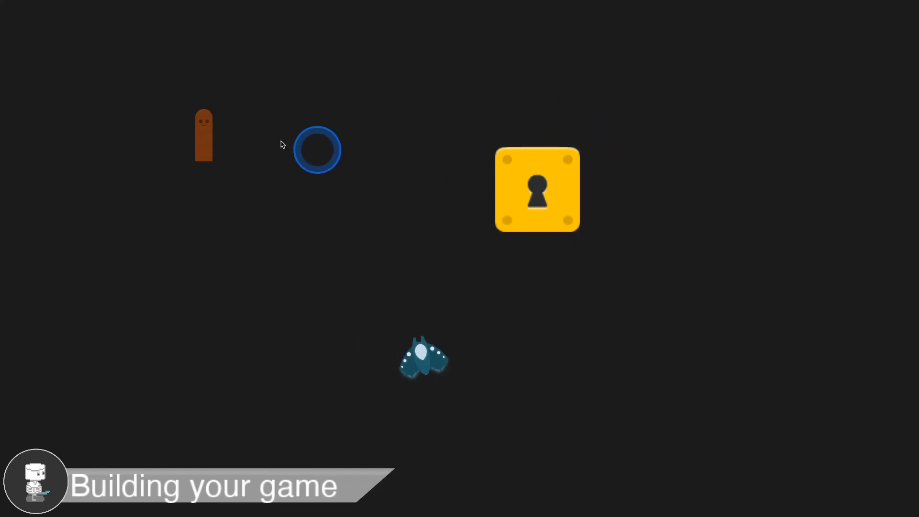
Step: Test the top-down scene's aiming and shooting by firing from the winged ship in many directions around the lock block
click(321, 148)
click(321, 148)
click(188, 166)
click(188, 181)
click(213, 165)
click(235, 146)
click(282, 125)
click(338, 130)
click(506, 130)
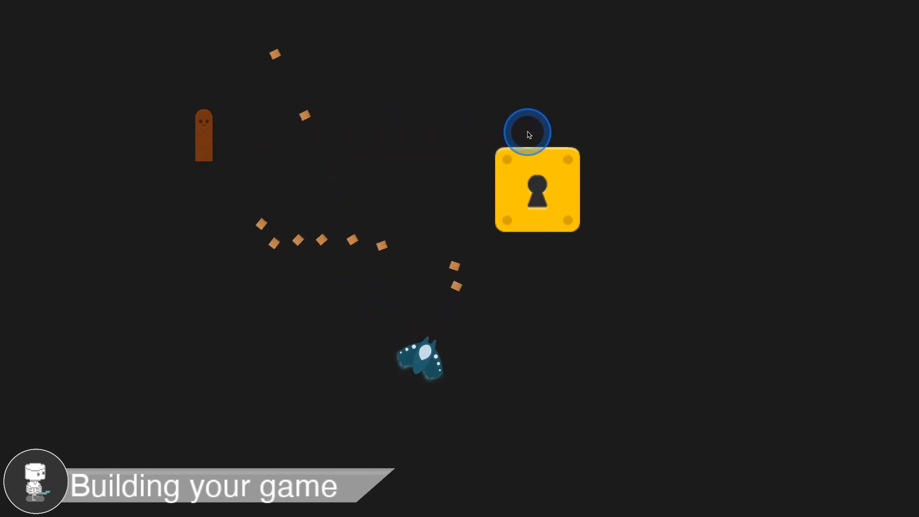
click(618, 184)
click(745, 188)
click(711, 215)
click(713, 227)
click(481, 147)
click(251, 153)
click(204, 154)
click(274, 146)
click(328, 147)
click(370, 143)
click(255, 142)
click(379, 133)
click(455, 135)
click(553, 153)
click(728, 189)
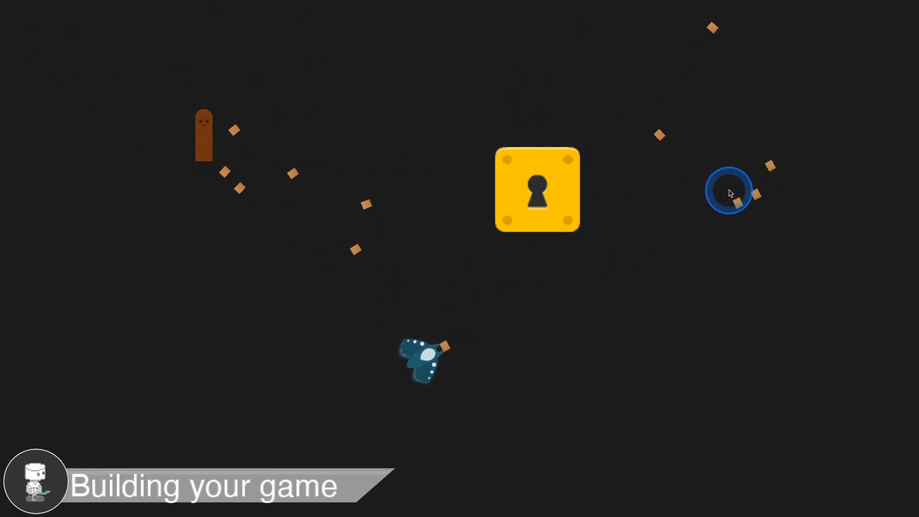
Step: Fly the ship past the lock block to the brown figure while firing in different directions
click(510, 198)
click(492, 200)
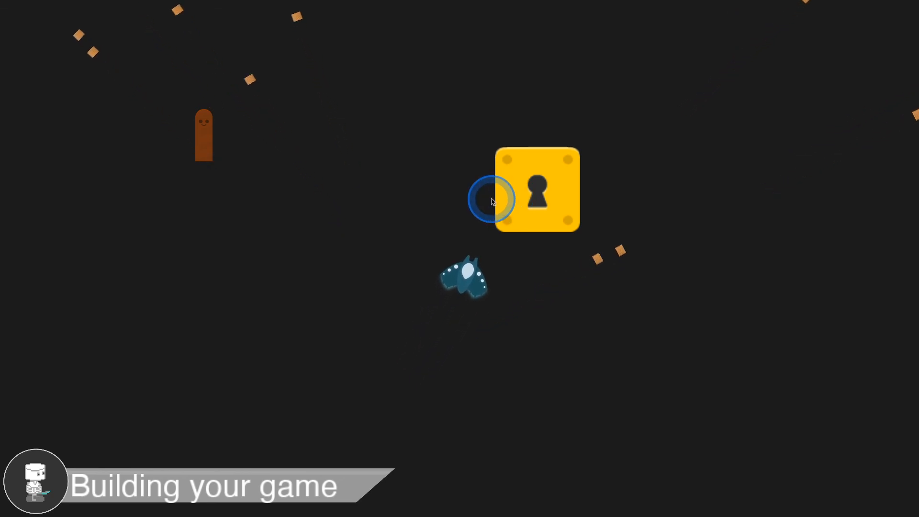
click(452, 195)
click(298, 186)
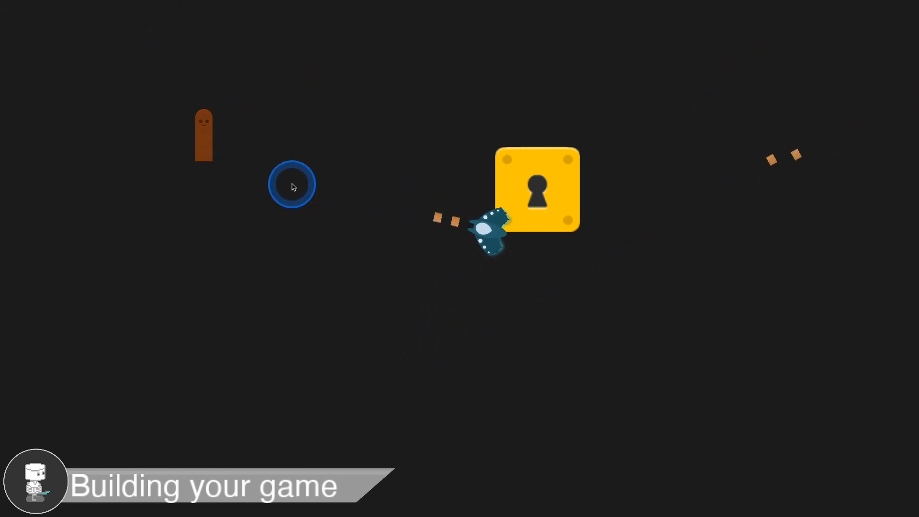
click(375, 180)
click(680, 197)
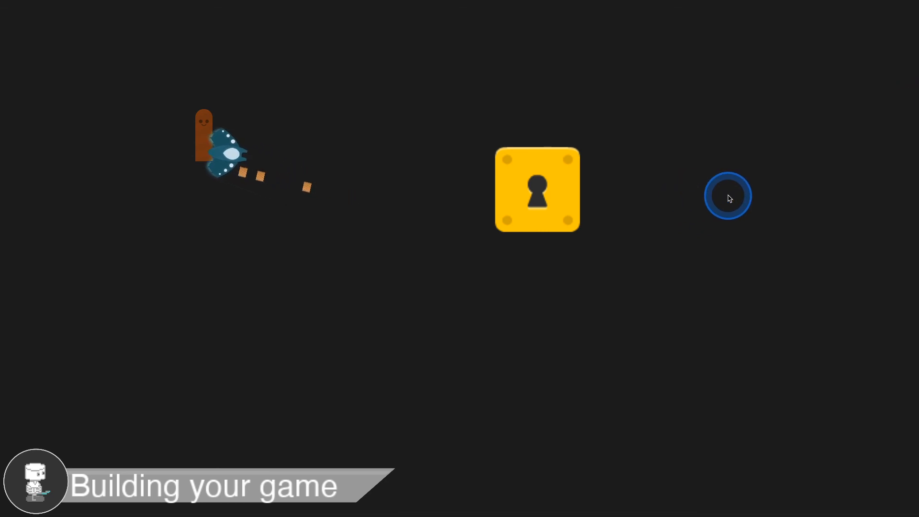